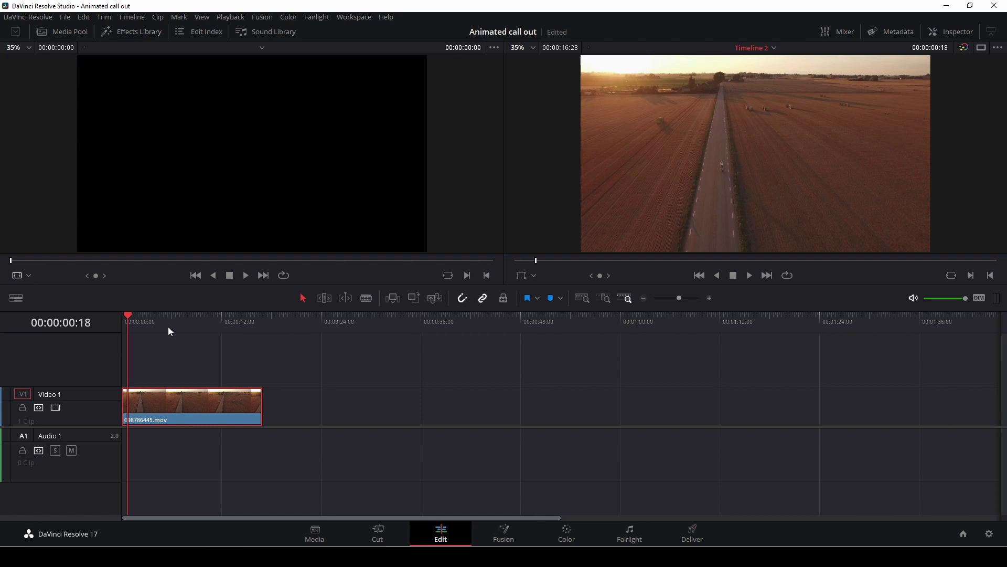
Drop a Fusion Composition from Toolbox > Effects onto track V2 above the drone clip.
{"action": "left_click_drag", "start_coordinate": [131, 317], "coordinate": [133, 338]}
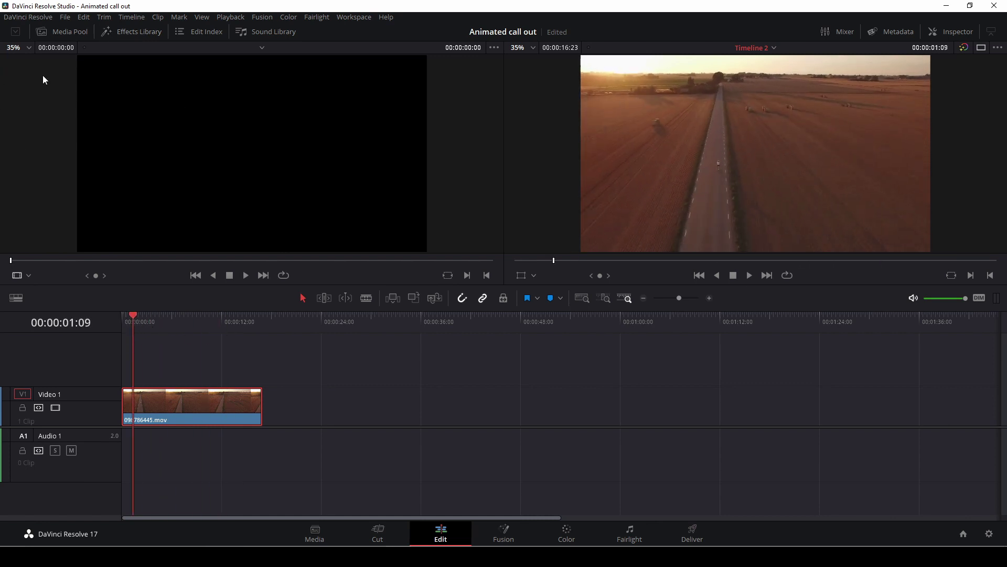
{"action": "left_click", "coordinate": [134, 31]}
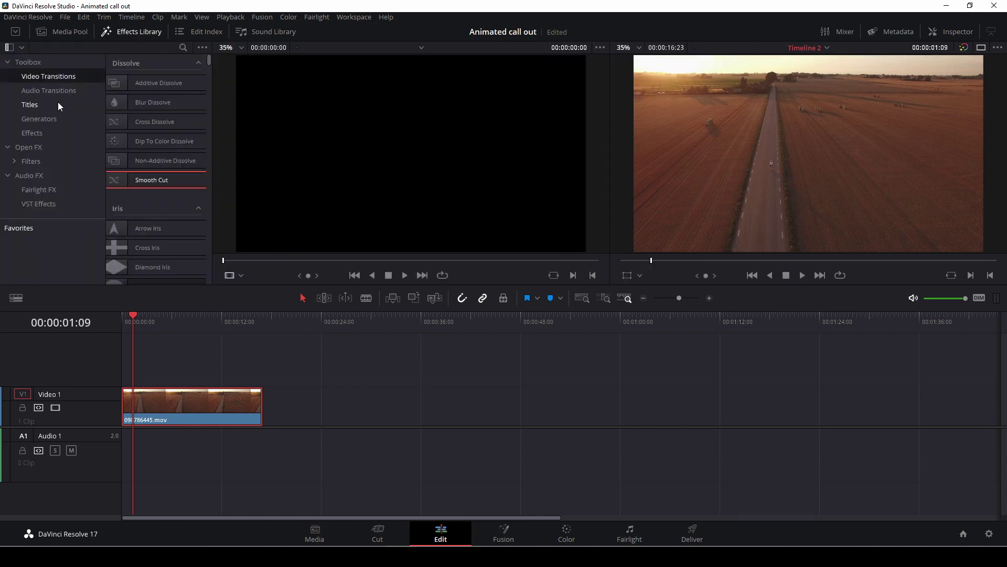
{"action": "left_click", "coordinate": [46, 130]}
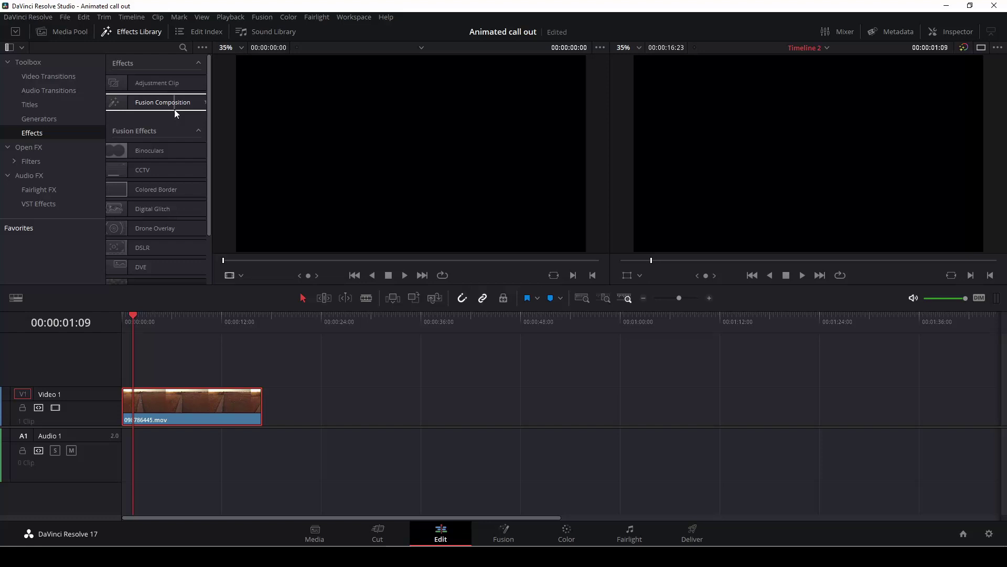
{"action": "left_click_drag", "start_coordinate": [168, 103], "coordinate": [120, 370]}
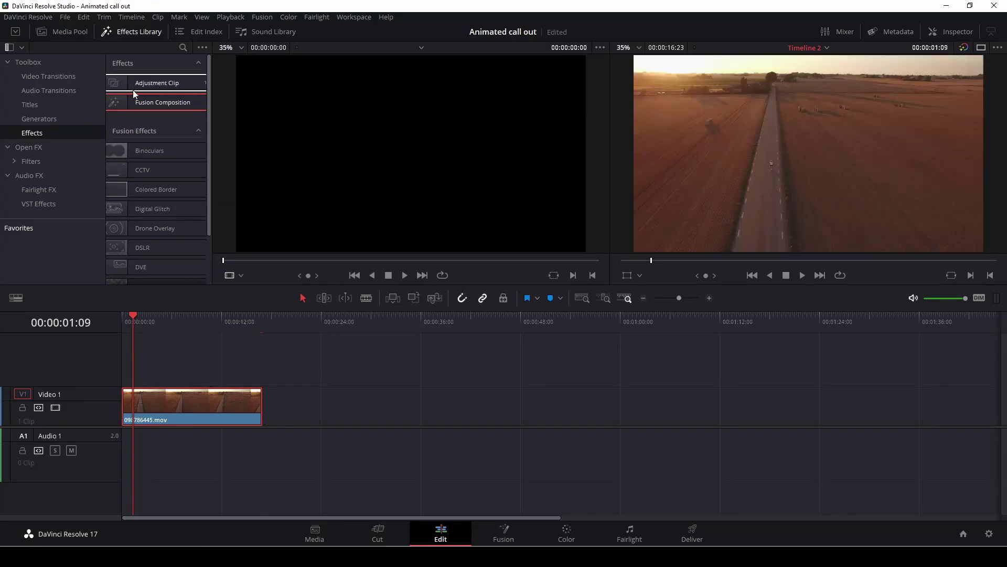
{"action": "left_click_drag", "start_coordinate": [137, 105], "coordinate": [261, 370]}
Slide the Fusion clip to start near 00:00:21 and open it on the Fusion page.
{"action": "left_click_drag", "start_coordinate": [199, 370], "coordinate": [373, 379]}
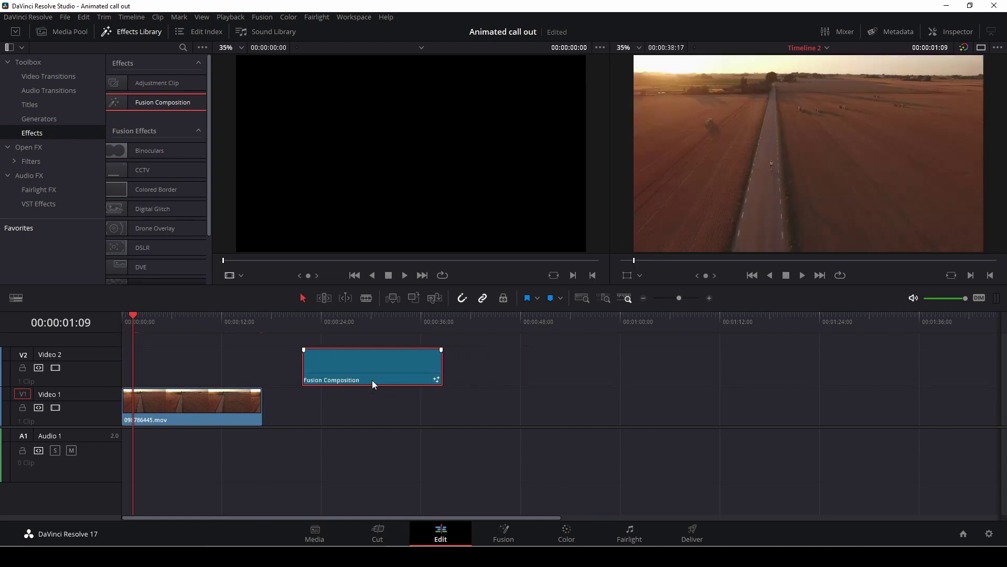
{"action": "left_click", "coordinate": [310, 325]}
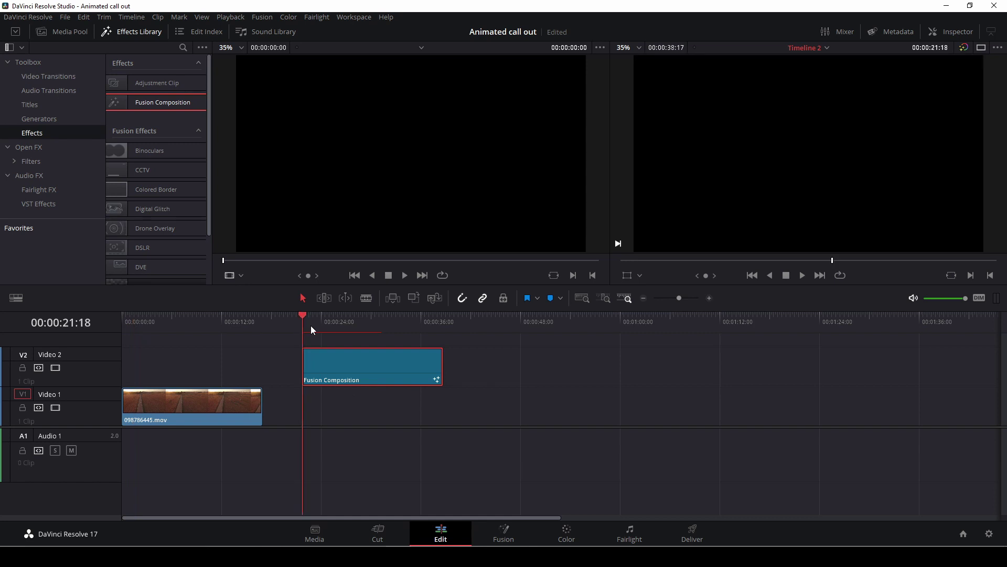
{"action": "left_click", "coordinate": [504, 534]}
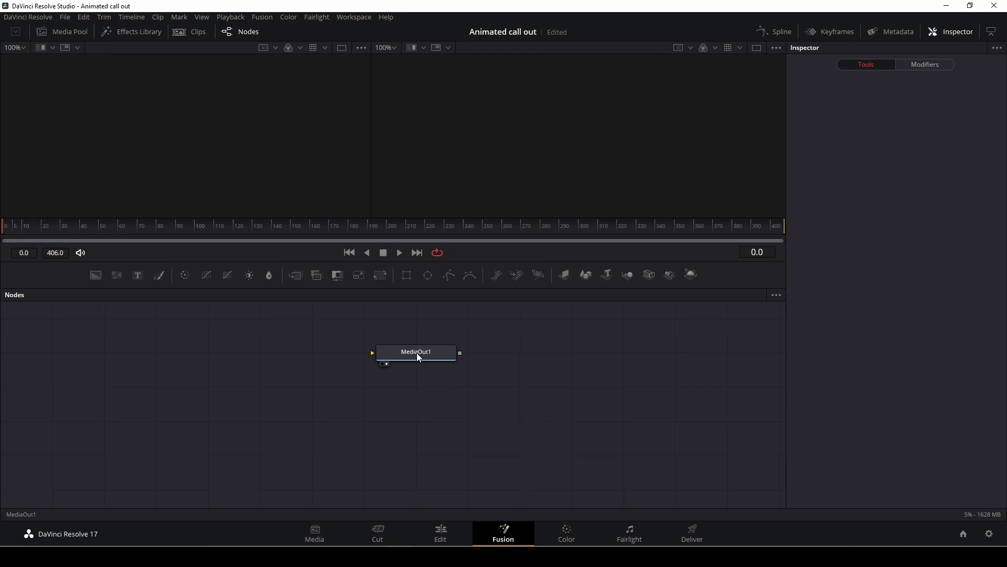
Connect a new Background1 node to MediaOut1 and set its Alpha to 0.
{"action": "left_click_drag", "start_coordinate": [418, 353], "coordinate": [580, 376]}
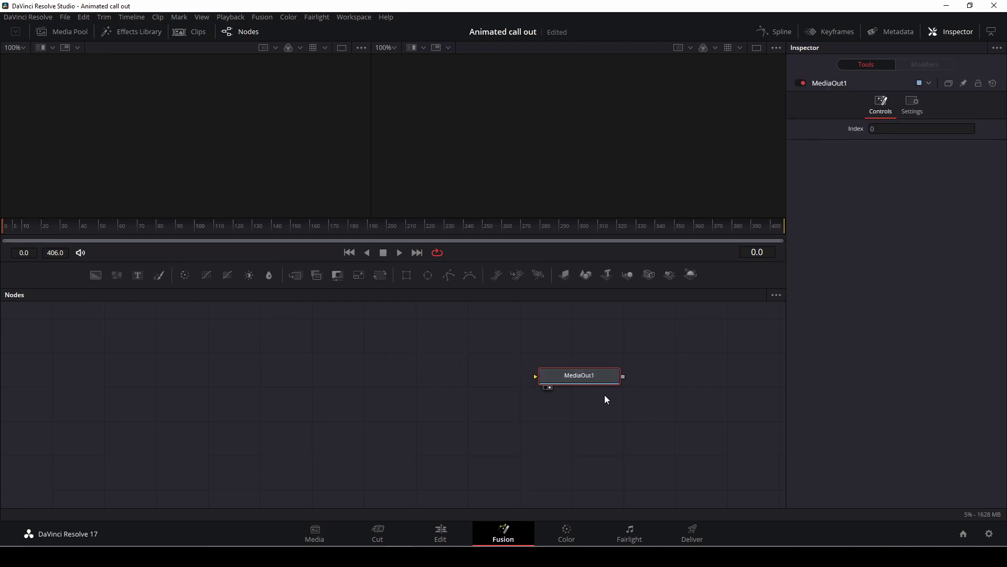
{"action": "left_click_drag", "start_coordinate": [96, 275], "coordinate": [539, 379]}
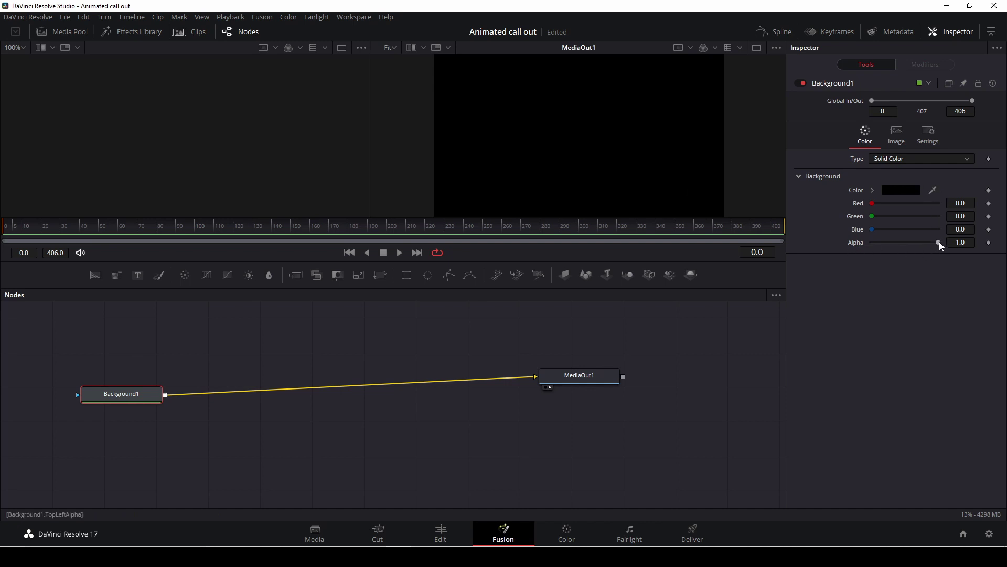
{"action": "left_click_drag", "start_coordinate": [938, 242], "coordinate": [870, 243]}
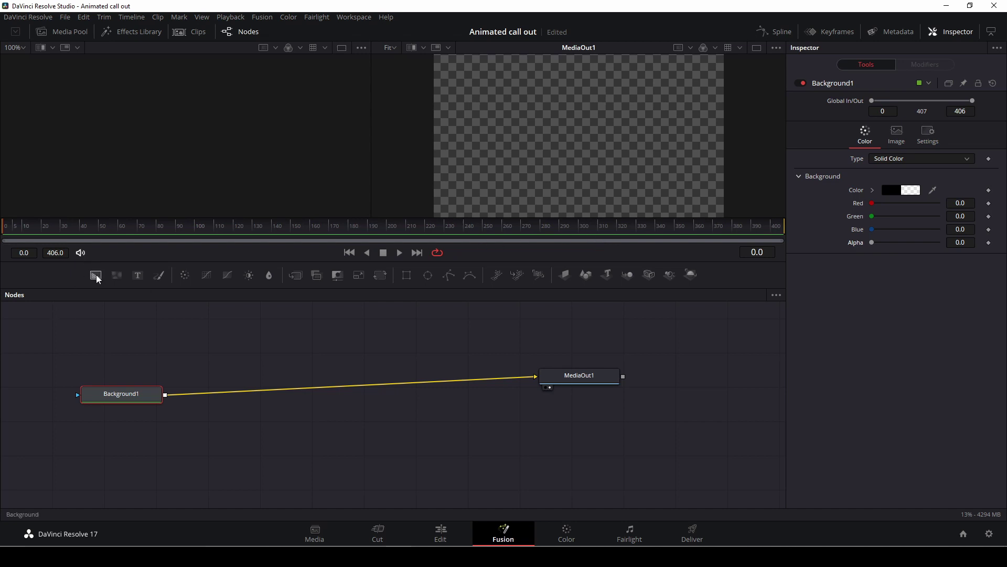
Add Background2 with a Polygon1 mask, color it pure white, and load it in the left viewer.
{"action": "left_click_drag", "start_coordinate": [95, 275], "coordinate": [264, 339]}
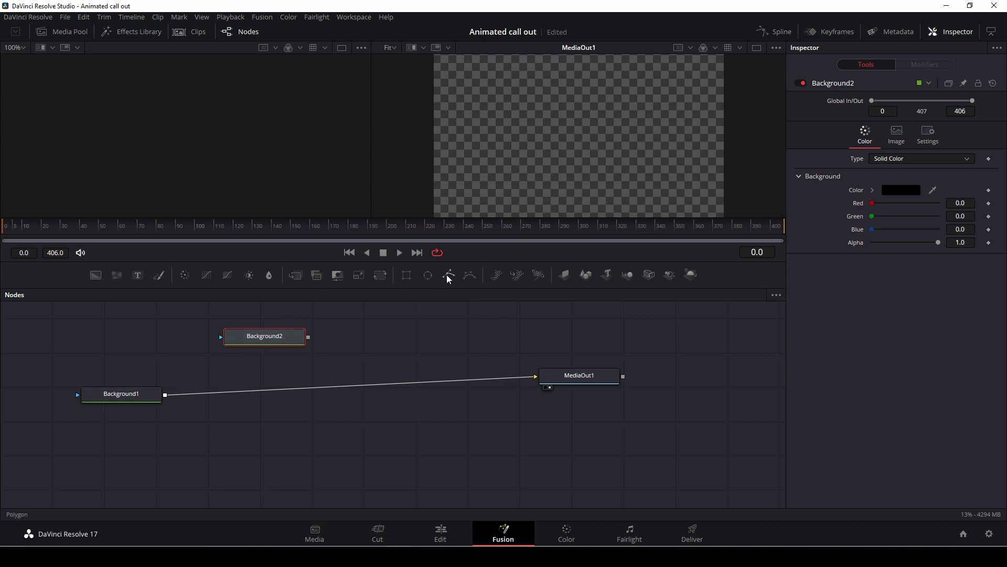
{"action": "left_click_drag", "start_coordinate": [448, 275], "coordinate": [223, 348]}
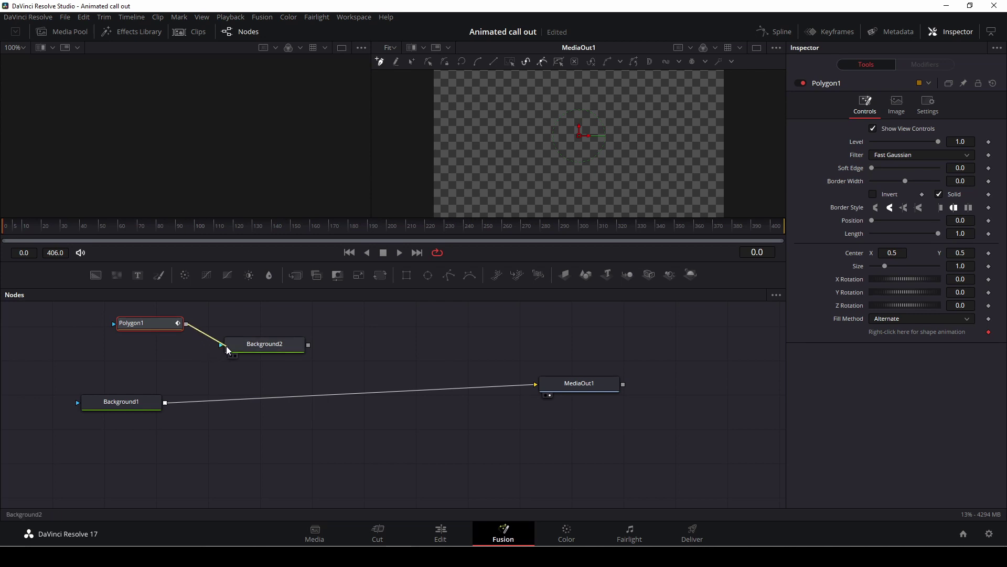
{"action": "left_click", "coordinate": [280, 345]}
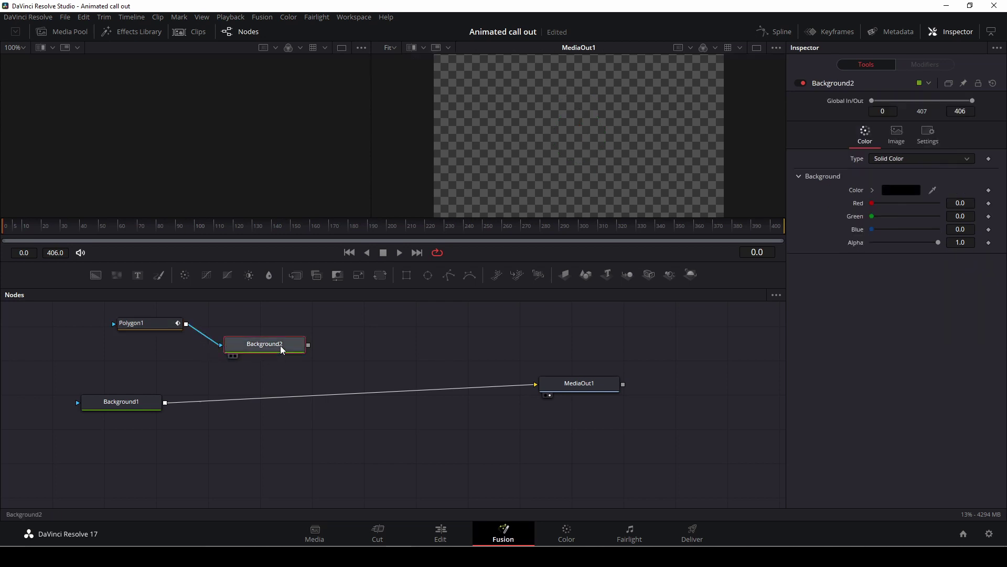
{"action": "left_click", "coordinate": [894, 190]}
{"action": "left_click", "coordinate": [472, 255]}
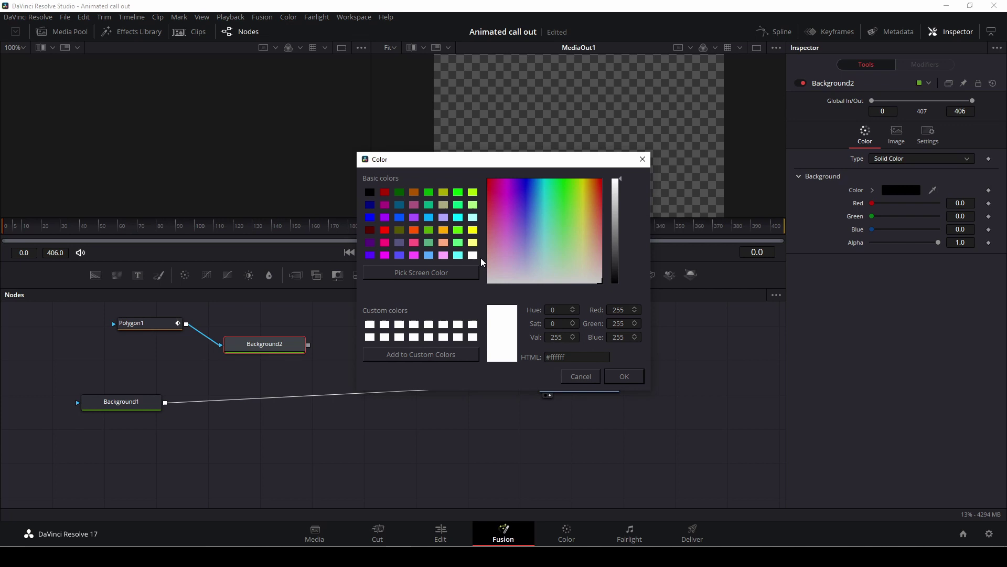
{"action": "left_click", "coordinate": [624, 376]}
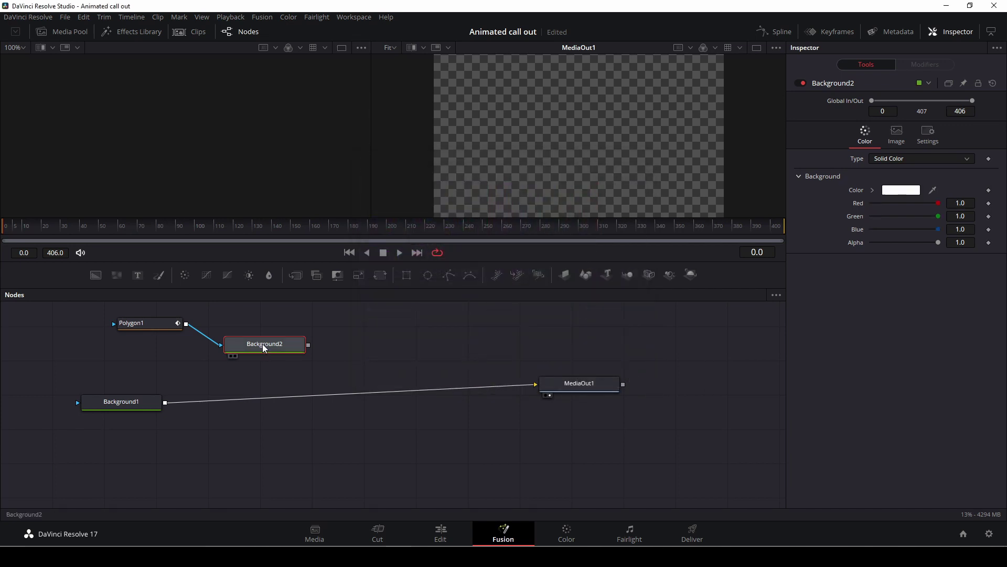
{"action": "left_click_drag", "start_coordinate": [264, 346], "coordinate": [148, 144]}
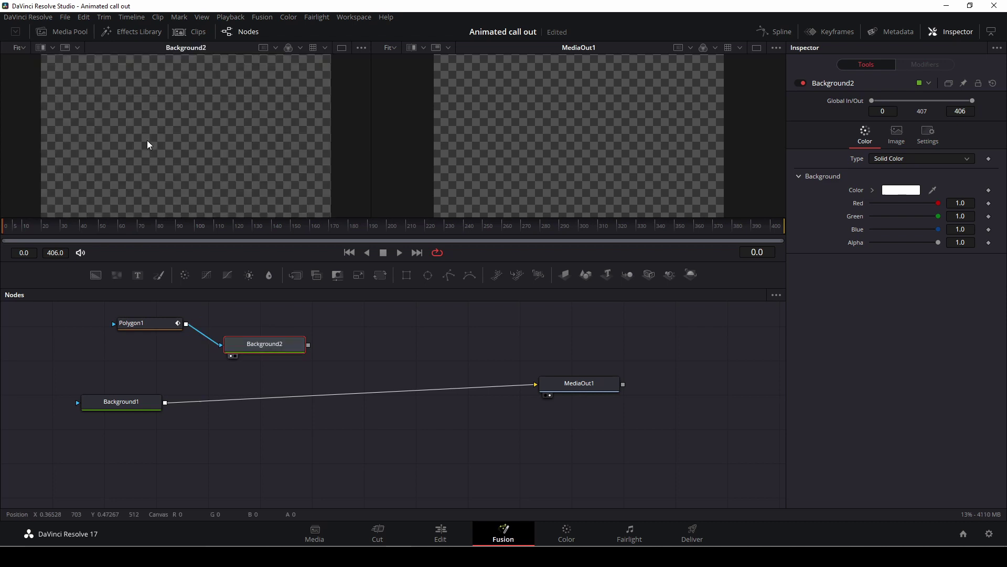
Draw a three-point bent line with Polygon1, set Border Width 0.013, and merge Background2 over Background1.
{"action": "left_click", "coordinate": [154, 324]}
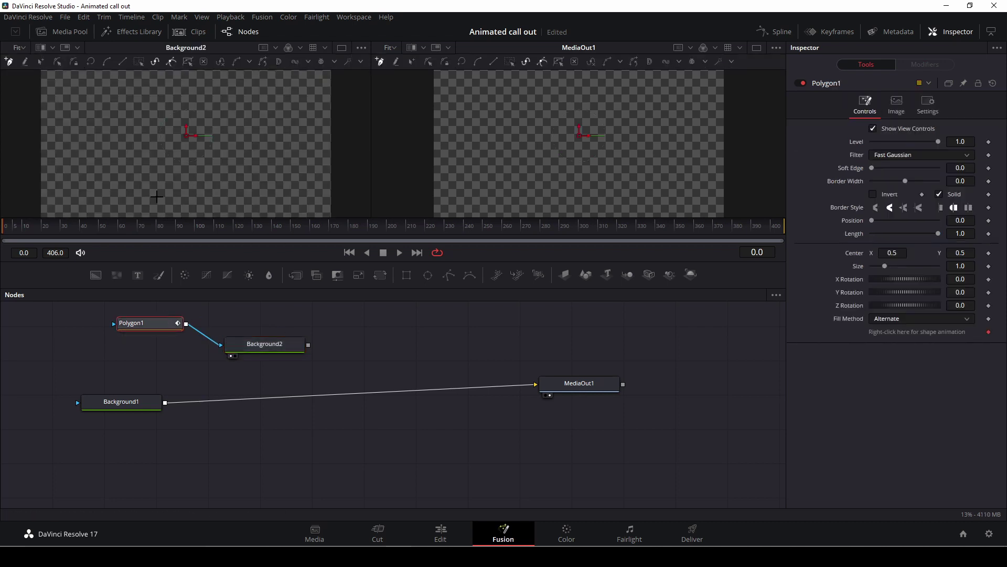
{"action": "left_click", "coordinate": [132, 170]}
{"action": "left_click", "coordinate": [180, 122]}
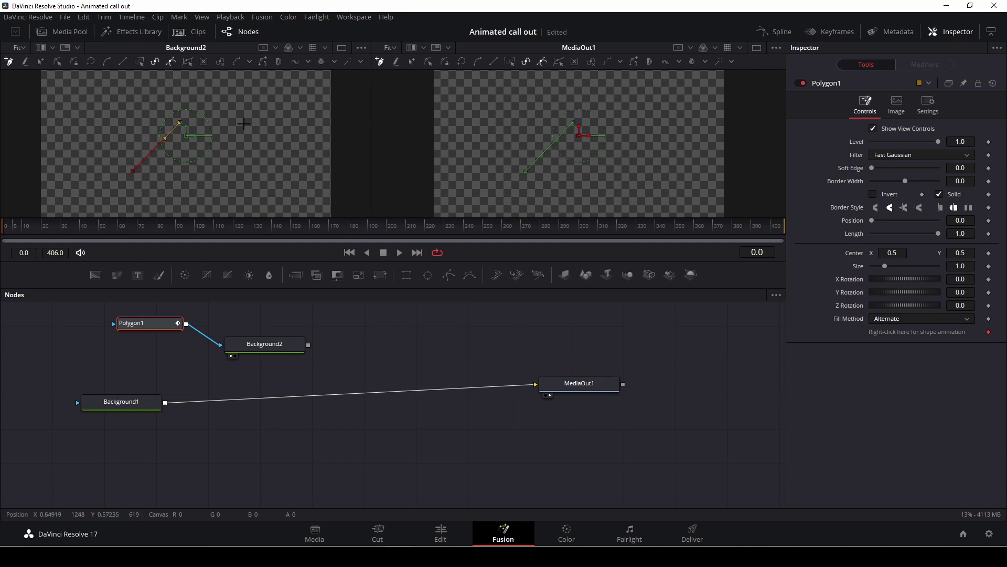
{"action": "left_click", "coordinate": [261, 117]}
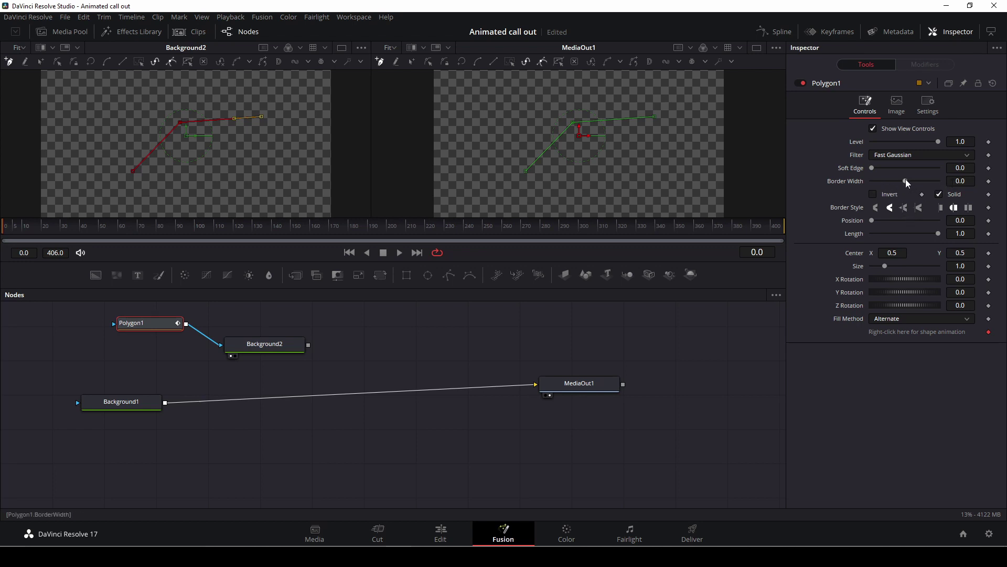
{"action": "left_click_drag", "start_coordinate": [905, 179], "coordinate": [908, 180]}
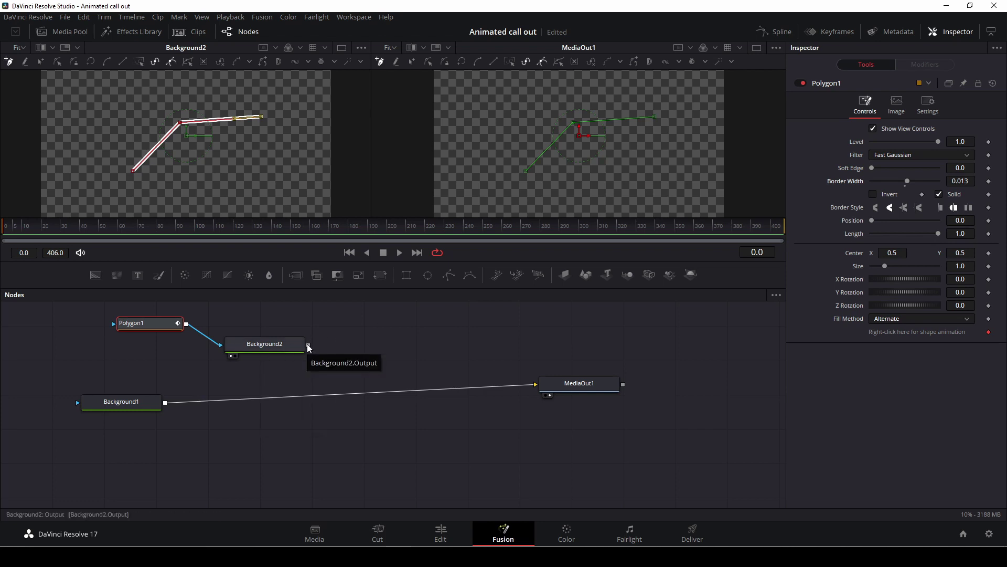
{"action": "left_click_drag", "start_coordinate": [308, 345], "coordinate": [164, 405]}
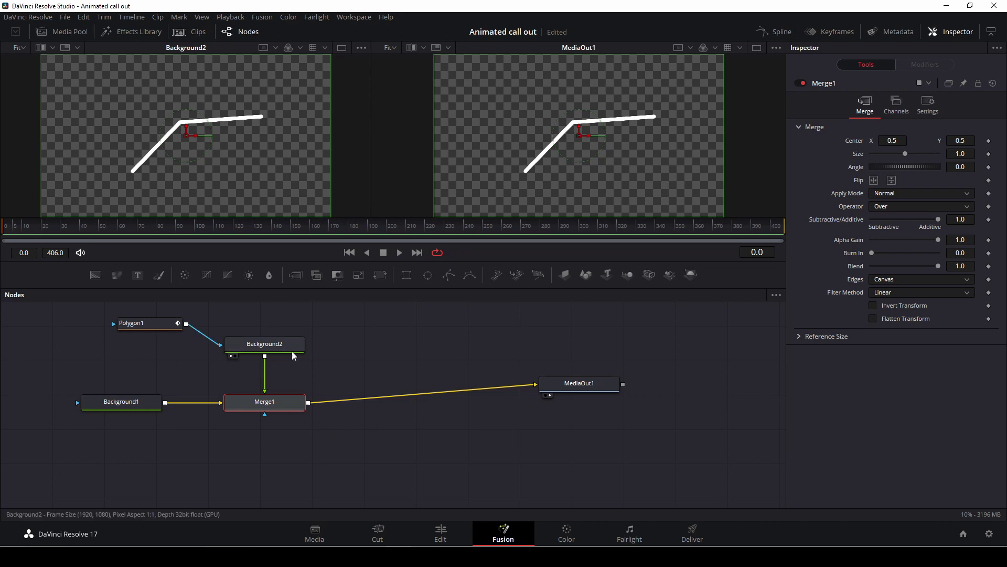
Line up Background2, Polygon1, Merge1 and MediaOut1 in a neat row.
{"action": "left_click_drag", "start_coordinate": [285, 342], "coordinate": [330, 342]}
{"action": "left_click_drag", "start_coordinate": [158, 323], "coordinate": [191, 323]}
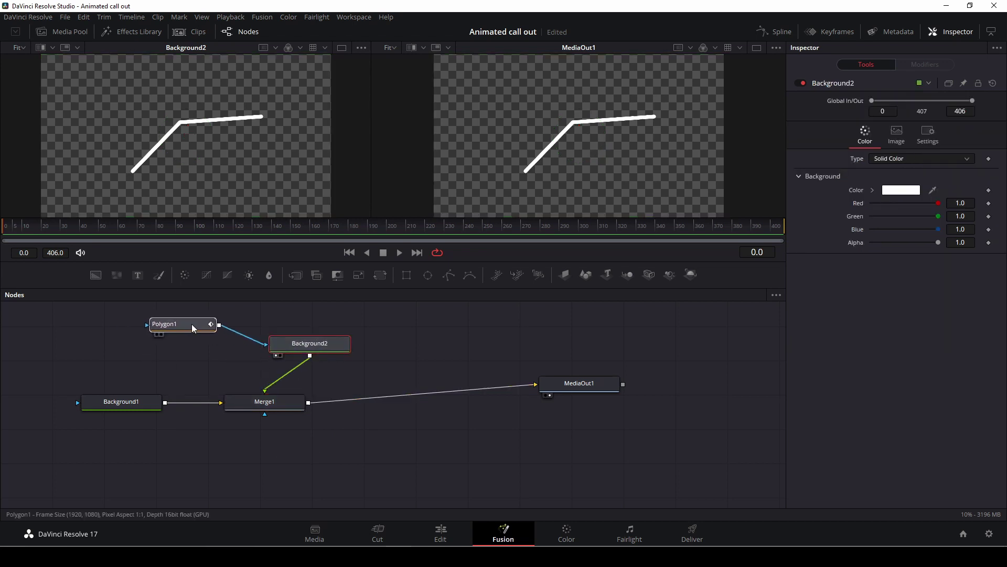
{"action": "left_click_drag", "start_coordinate": [264, 402], "coordinate": [295, 410]}
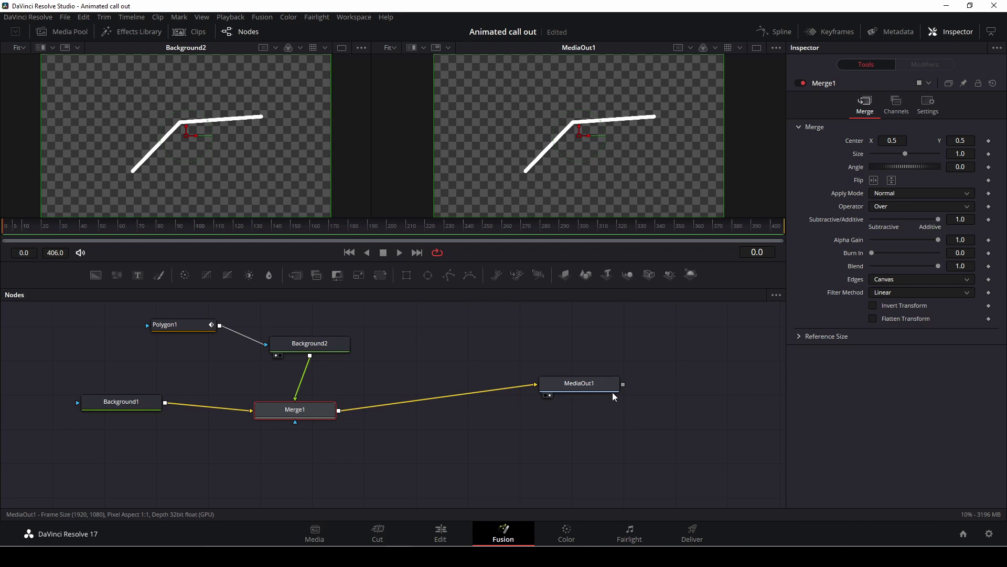
{"action": "left_click_drag", "start_coordinate": [604, 385], "coordinate": [624, 411]}
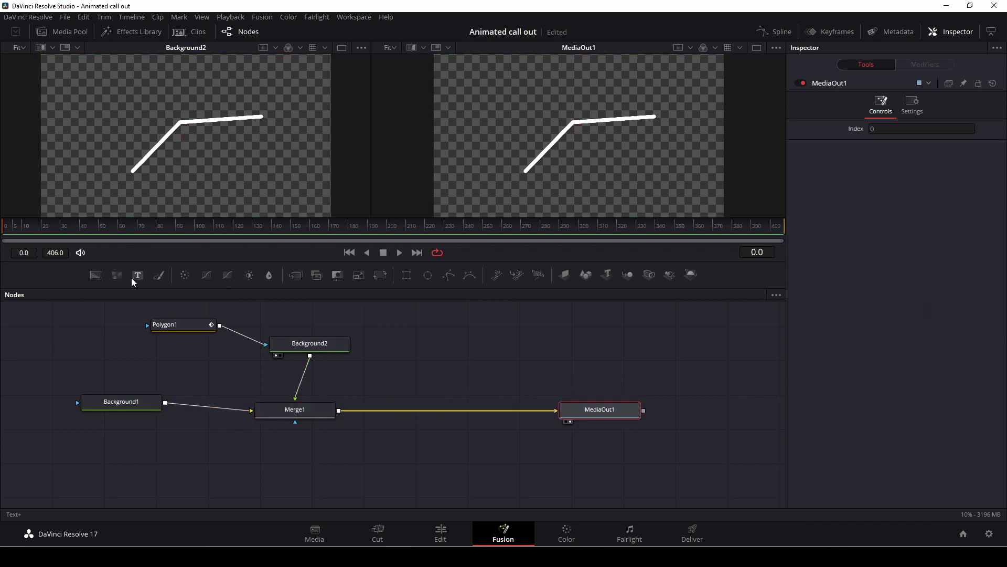
Add a Text1 node and enter 'NOT ME' as its text.
{"action": "left_click_drag", "start_coordinate": [133, 278], "coordinate": [423, 344]}
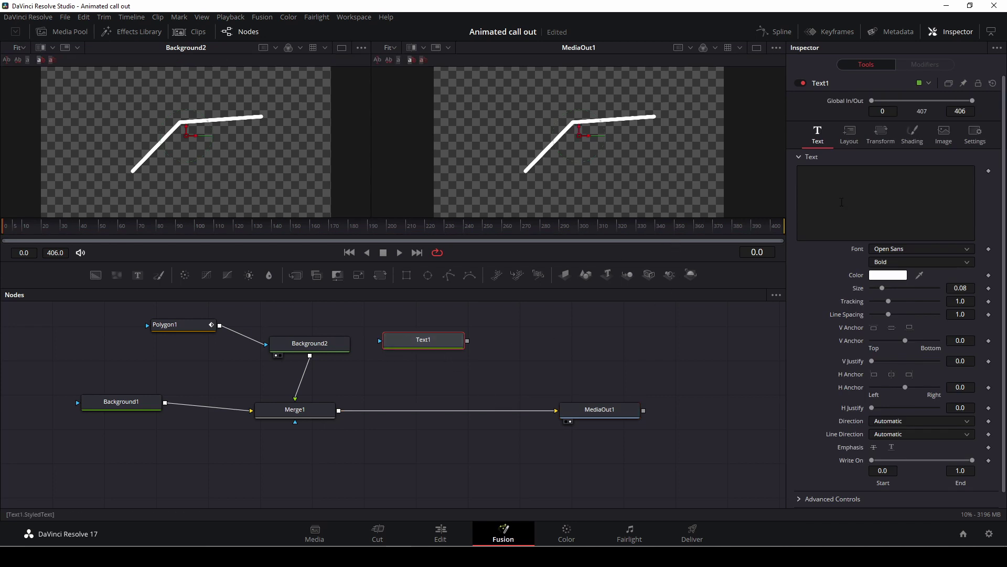
{"action": "left_click", "coordinate": [813, 179]}
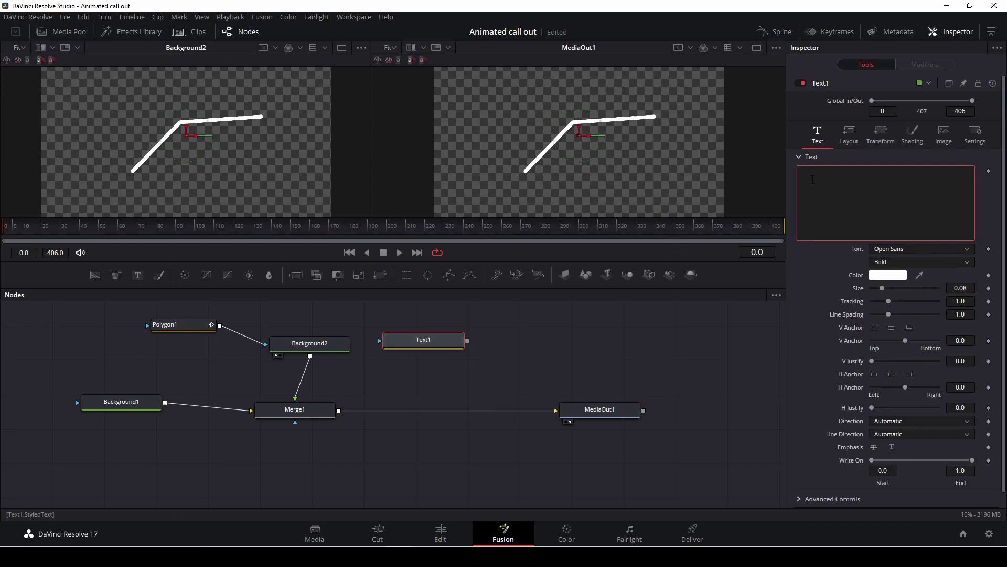
{"action": "type", "text": "NOT ME"}
Choose Tahoma from the font list, keeping the Bold style.
{"action": "left_click", "coordinate": [928, 250]}
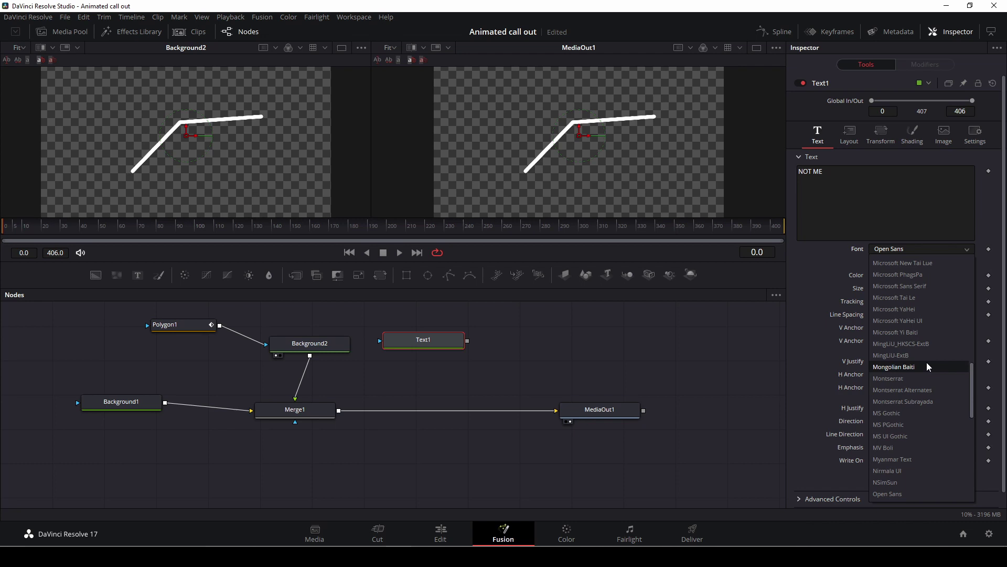
{"action": "scroll", "coordinate": [926, 362], "scroll_direction": "down", "scroll_amount": 7}
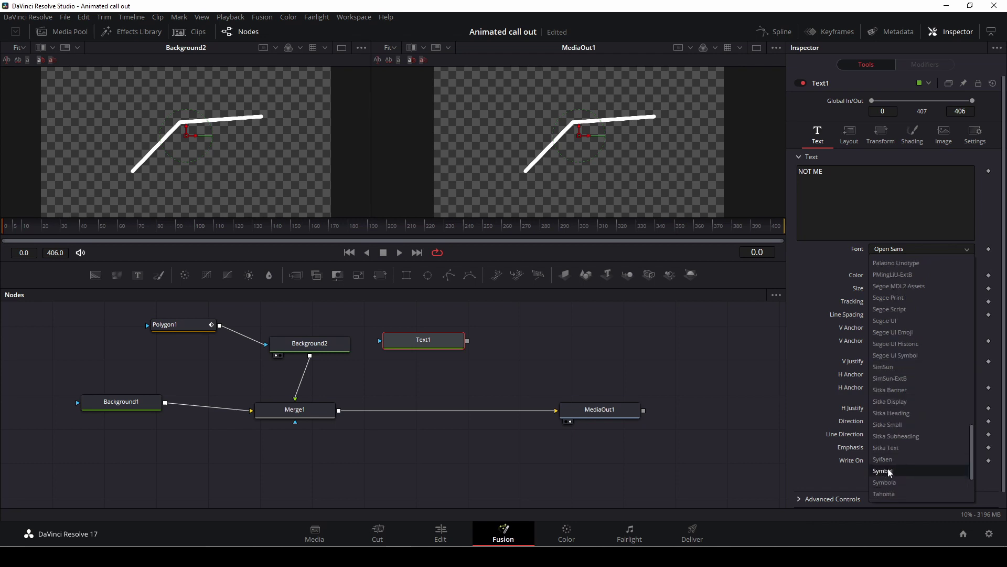
{"action": "left_click", "coordinate": [898, 493]}
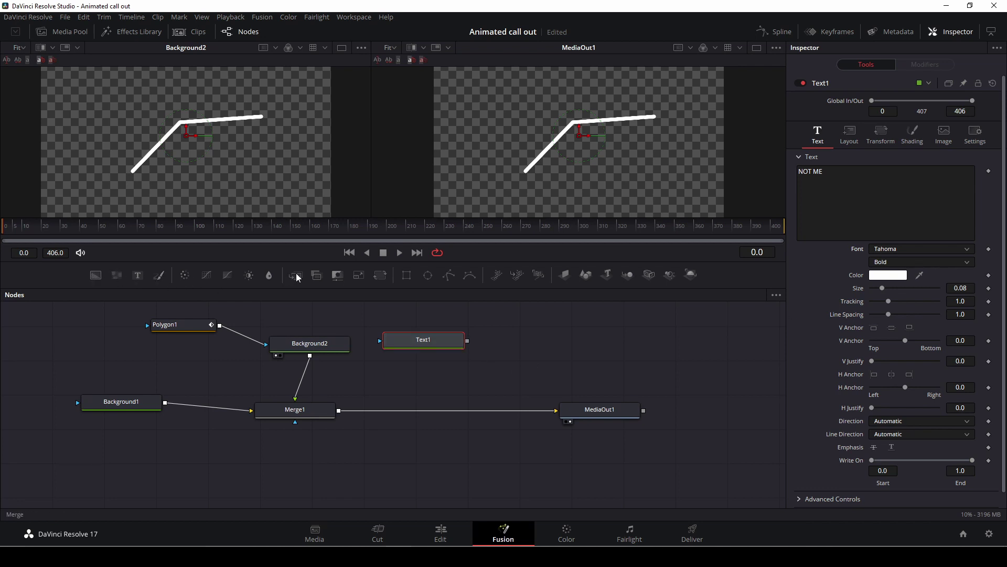
Insert Merge2 before MediaOut1 and feed Text1 into it.
{"action": "left_click_drag", "start_coordinate": [296, 273], "coordinate": [442, 410]}
{"action": "left_click_drag", "start_coordinate": [605, 410], "coordinate": [685, 410]}
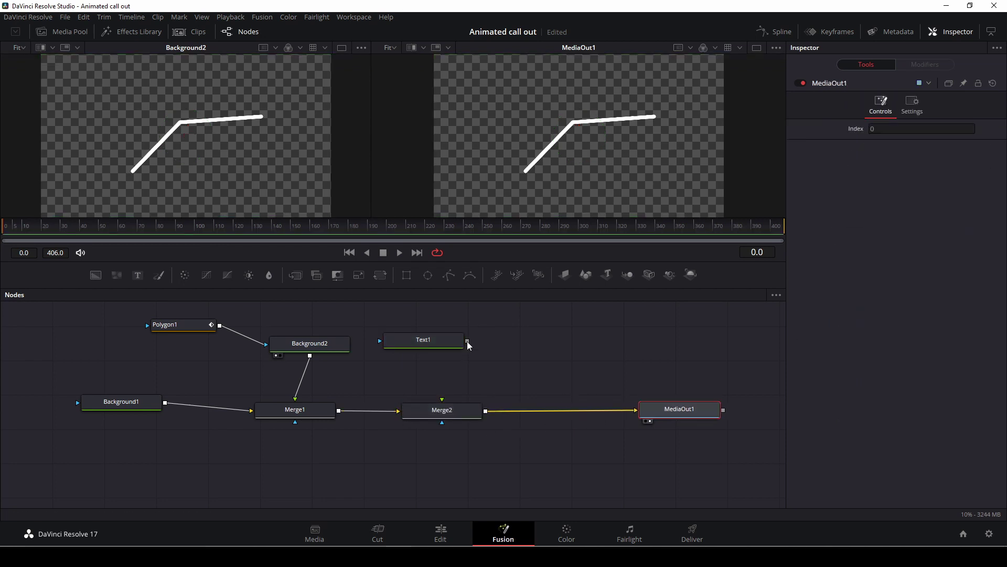
{"action": "left_click_drag", "start_coordinate": [467, 341], "coordinate": [443, 415]}
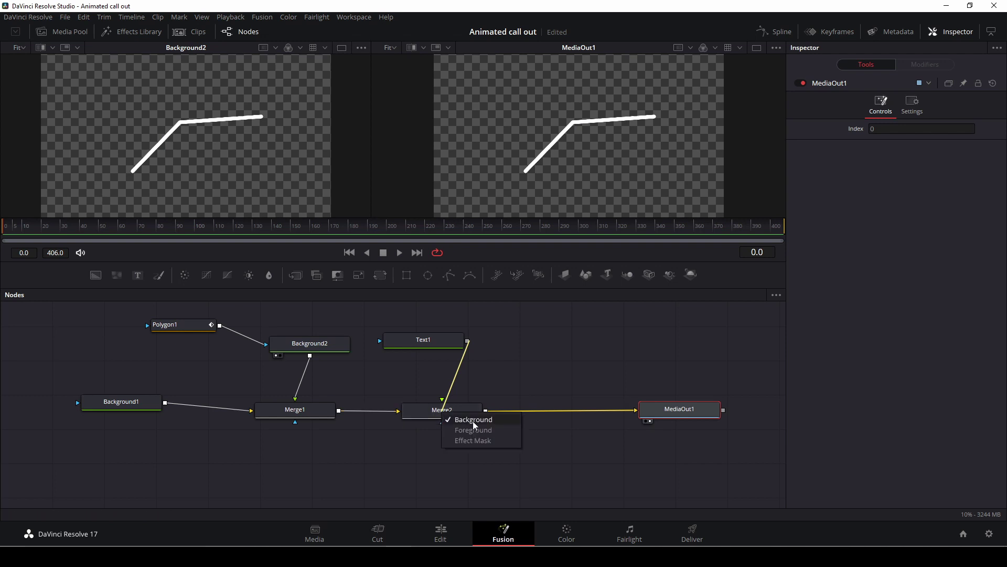
{"action": "left_click", "coordinate": [473, 419]}
Route Merge1 into Merge2 and reconnect Background1 into Merge1.
{"action": "left_click_drag", "start_coordinate": [297, 394], "coordinate": [313, 415]}
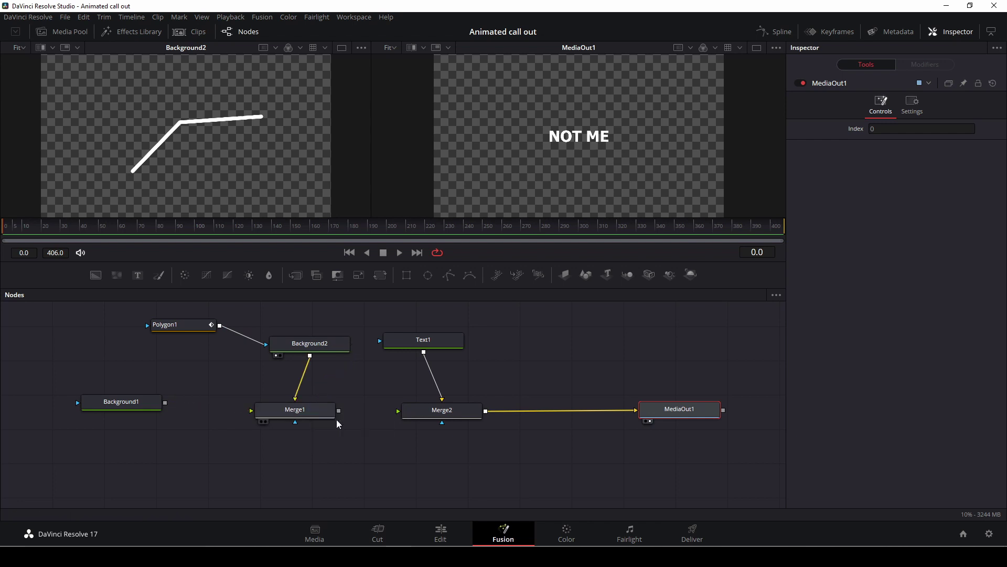
{"action": "left_click_drag", "start_coordinate": [338, 410], "coordinate": [402, 411]}
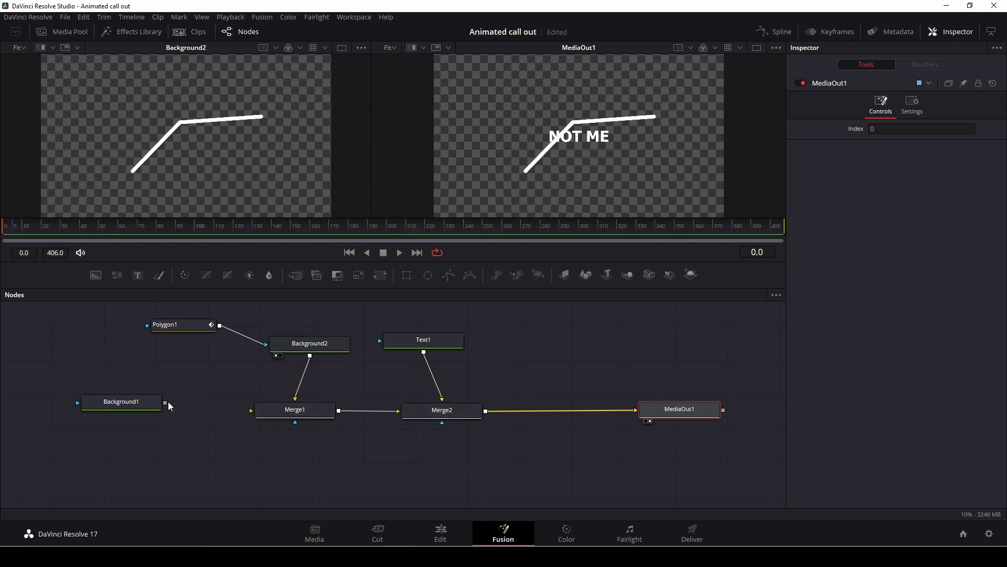
{"action": "left_click_drag", "start_coordinate": [167, 401], "coordinate": [252, 410]}
{"action": "left_click_drag", "start_coordinate": [424, 340], "coordinate": [450, 332]}
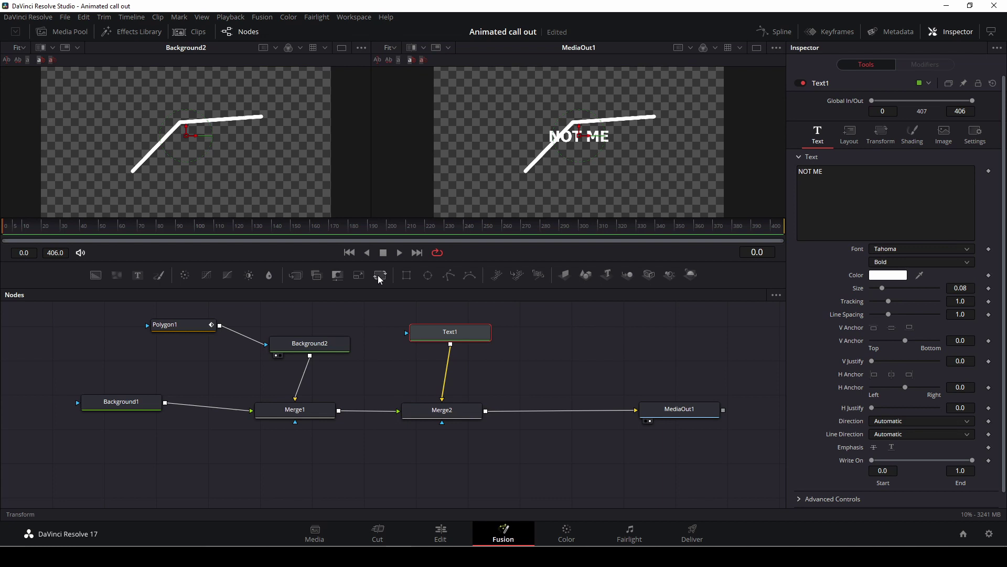
Insert a Transform1 node between Text1 and Merge2, aligned under Text1.
{"action": "left_click_drag", "start_coordinate": [380, 275], "coordinate": [449, 374]}
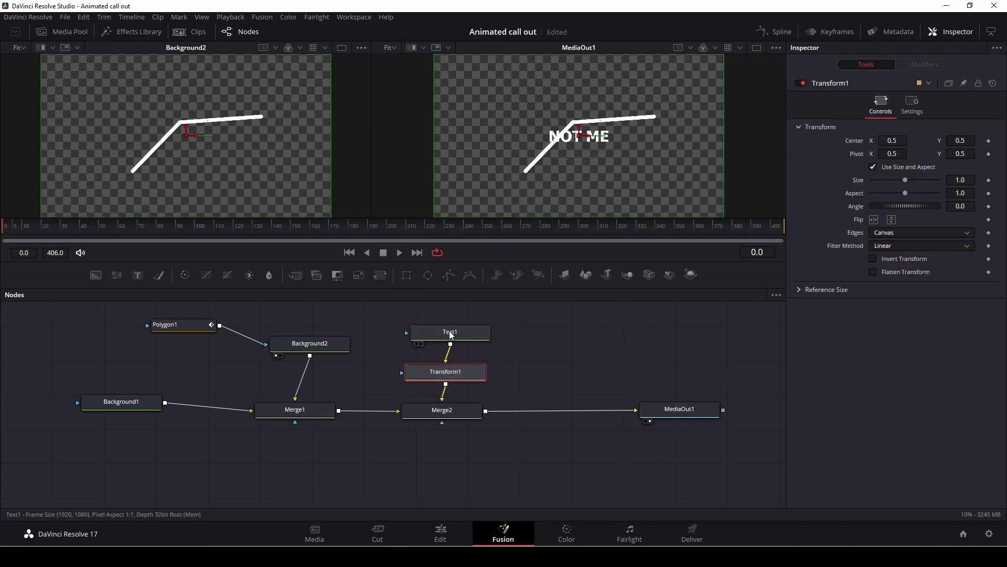
{"action": "left_click_drag", "start_coordinate": [449, 330], "coordinate": [442, 331]}
{"action": "left_click_drag", "start_coordinate": [445, 371], "coordinate": [442, 371]}
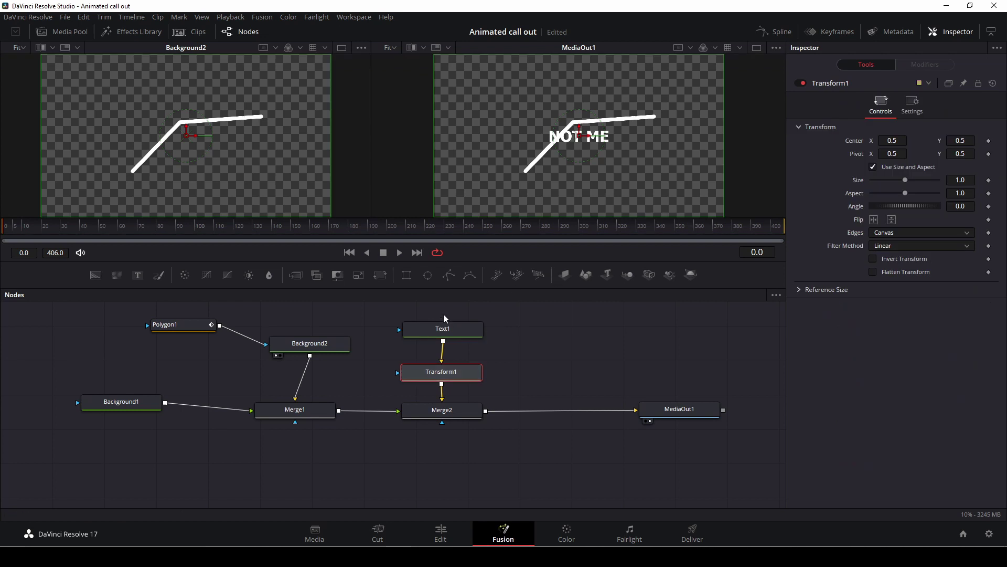
Move 'NOT ME' onto the line's upper arm, size 1.082, angle 3.9.
{"action": "left_click_drag", "start_coordinate": [580, 135], "coordinate": [605, 112]}
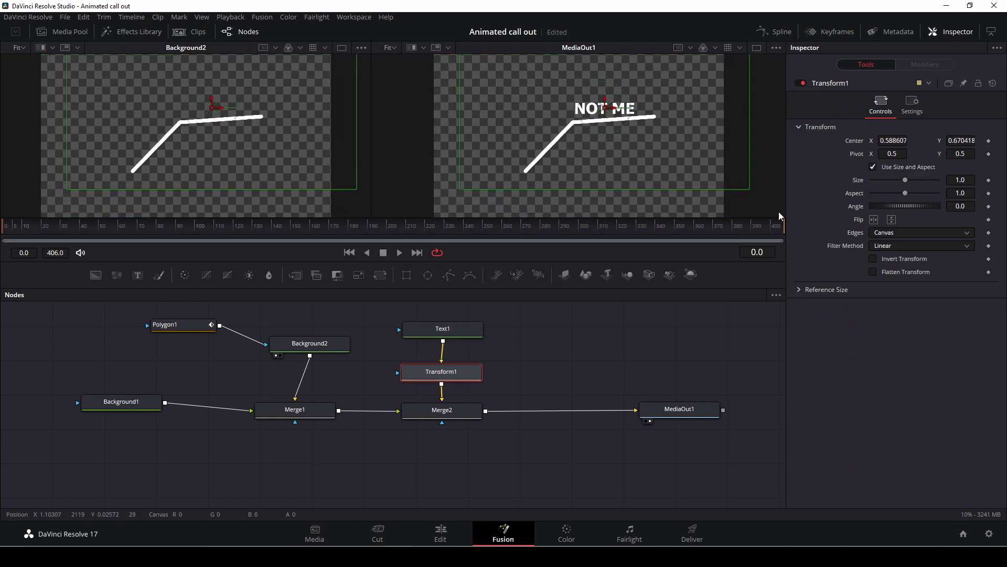
{"action": "left_click_drag", "start_coordinate": [904, 180], "coordinate": [906, 205]}
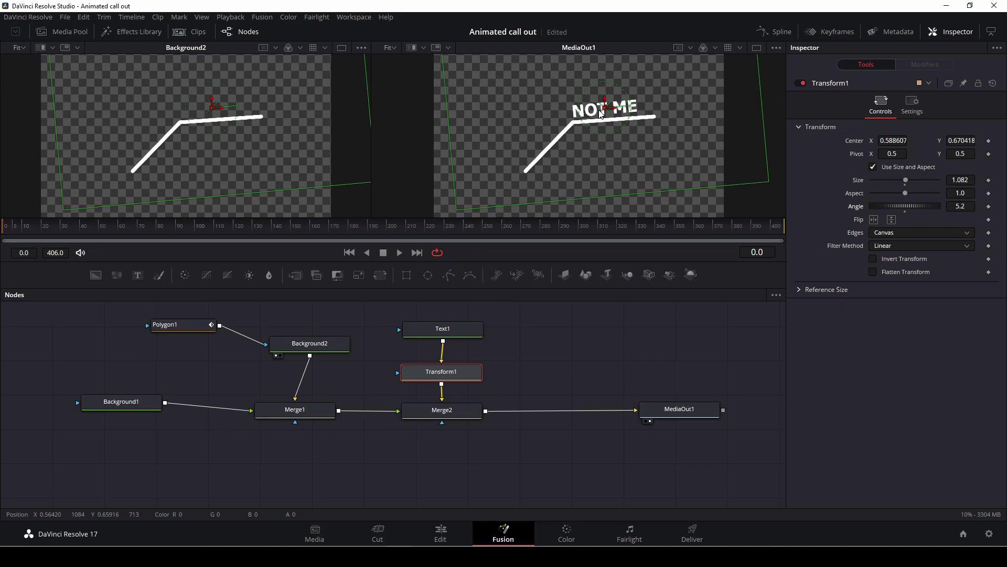
{"action": "left_click_drag", "start_coordinate": [606, 112], "coordinate": [611, 114]}
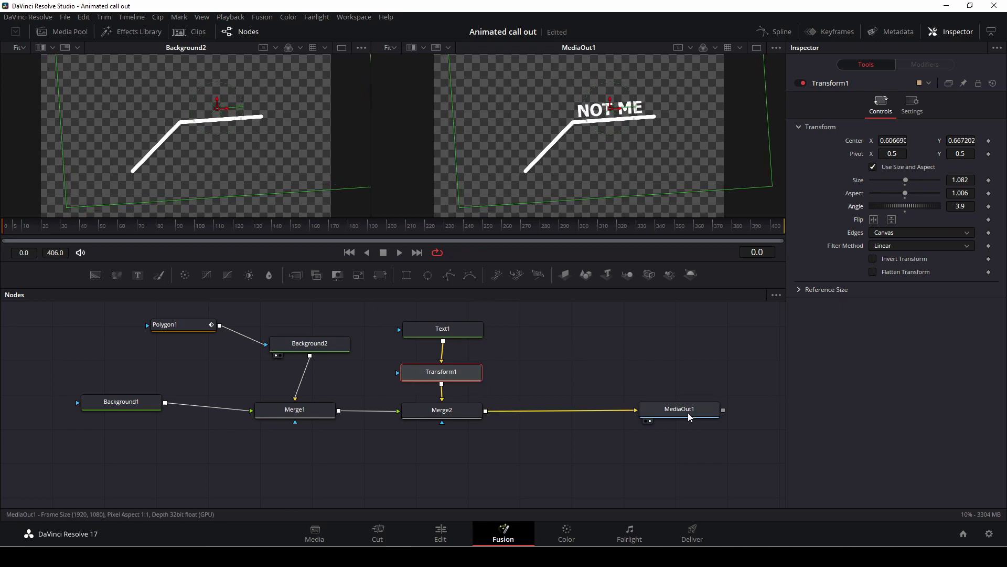
Add Transform2 before MediaOut1 with Size 0.724, then add an unconnected Rectangle1 node.
{"action": "left_click_drag", "start_coordinate": [690, 413], "coordinate": [723, 410]}
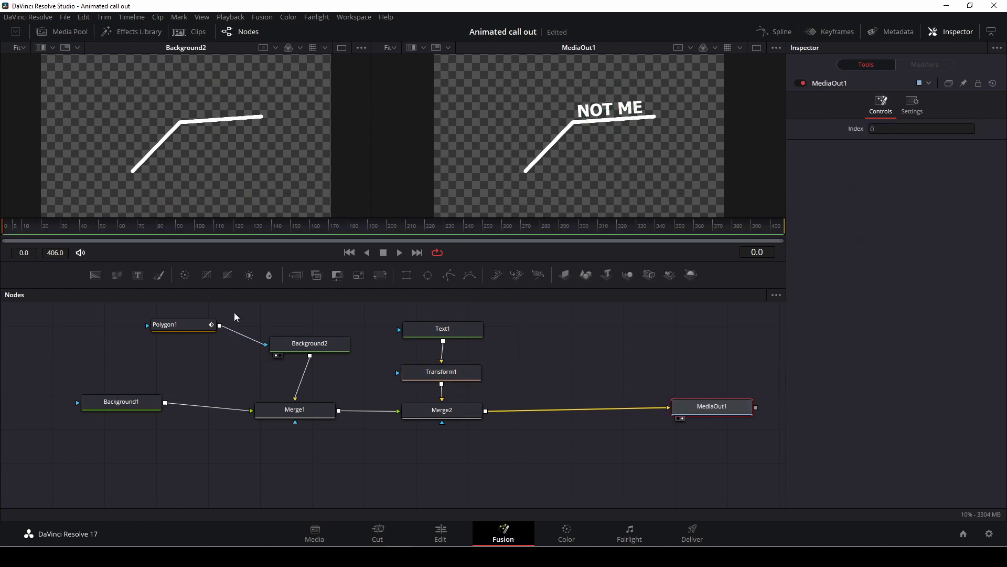
{"action": "left_click_drag", "start_coordinate": [380, 275], "coordinate": [581, 413]}
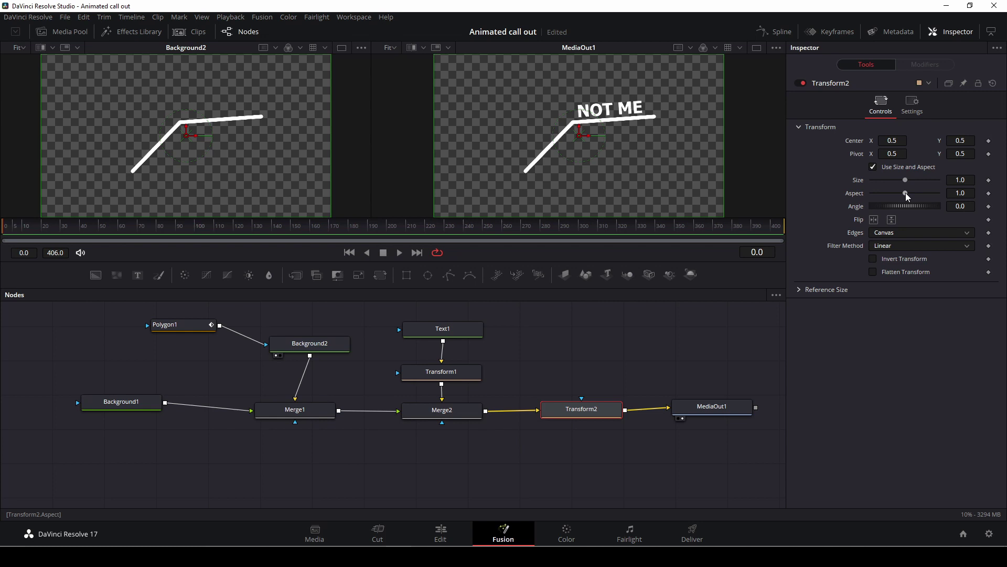
{"action": "left_click_drag", "start_coordinate": [966, 181], "coordinate": [940, 181]}
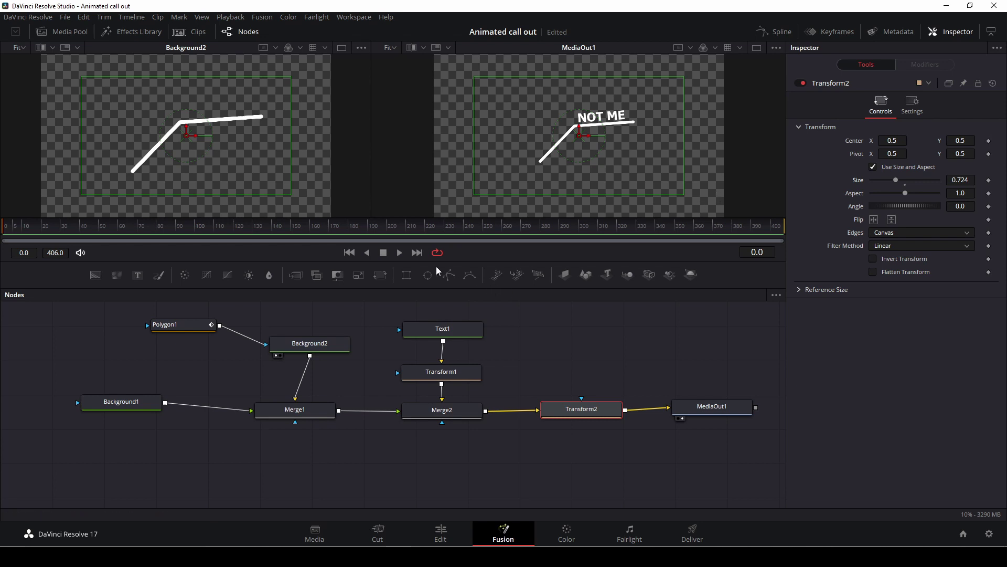
{"action": "left_click_drag", "start_coordinate": [408, 273], "coordinate": [376, 466]}
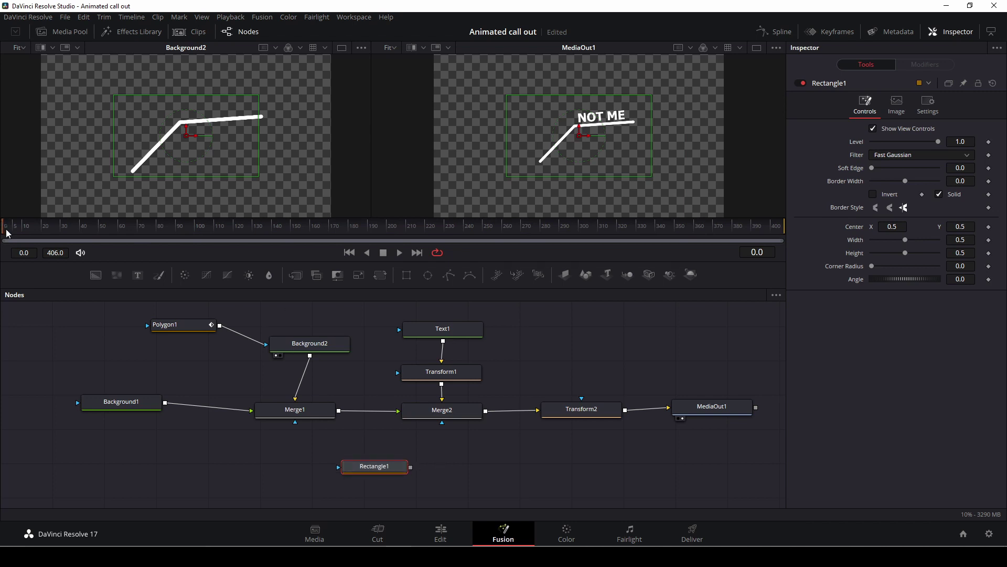
At frame 20, size Rectangle1 to 0.584 by 0.584, angle 18.3, and keyframe its Center.
{"action": "left_click_drag", "start_coordinate": [6, 228], "coordinate": [43, 228]}
{"action": "left_click_drag", "start_coordinate": [905, 239], "coordinate": [892, 278]}
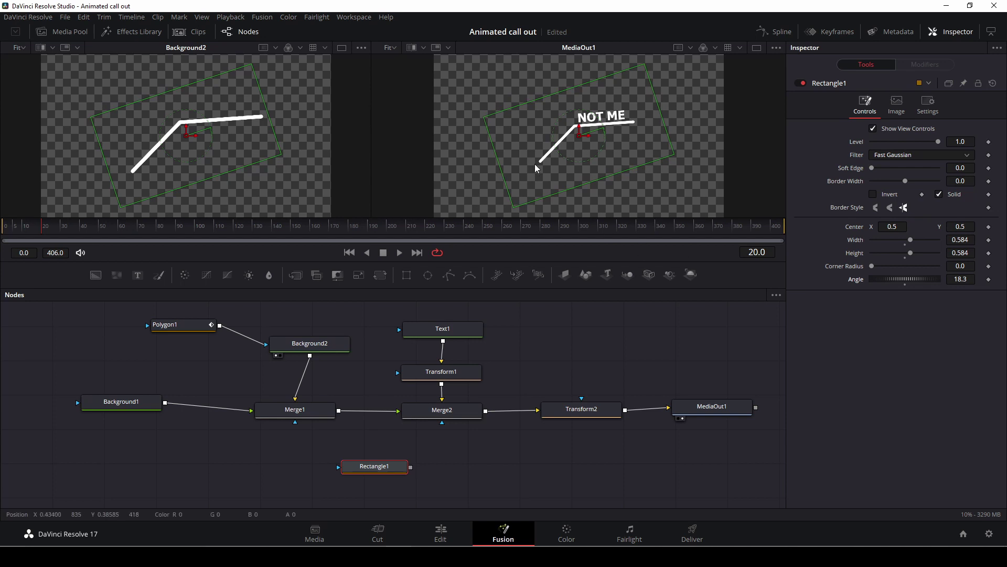
{"action": "left_click", "coordinate": [989, 226]}
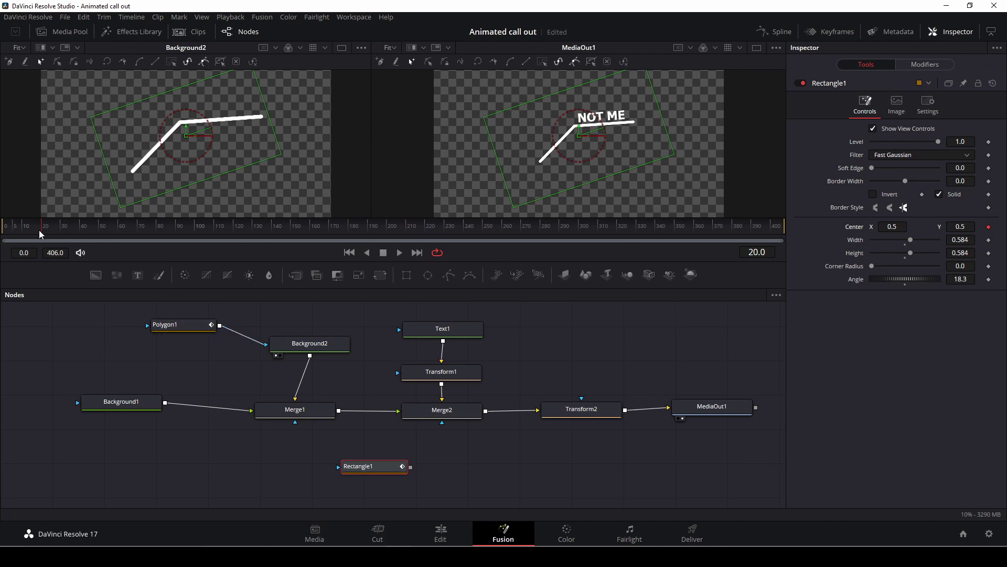
At frame 0, move the mask down-left off the line and play back.
{"action": "left_click_drag", "start_coordinate": [43, 233], "coordinate": [5, 234]}
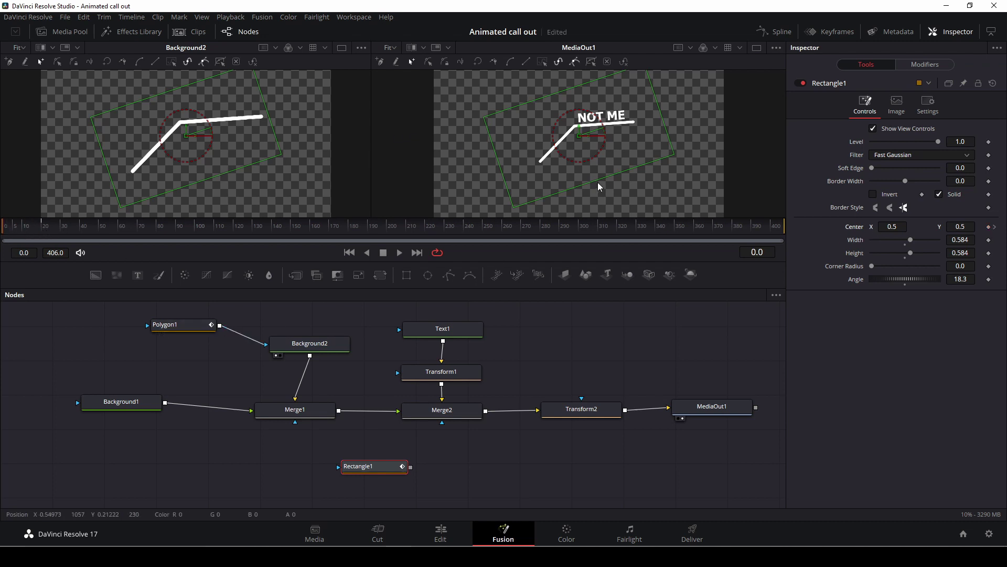
{"action": "left_click_drag", "start_coordinate": [578, 139], "coordinate": [443, 186]}
{"action": "key", "text": "space"}
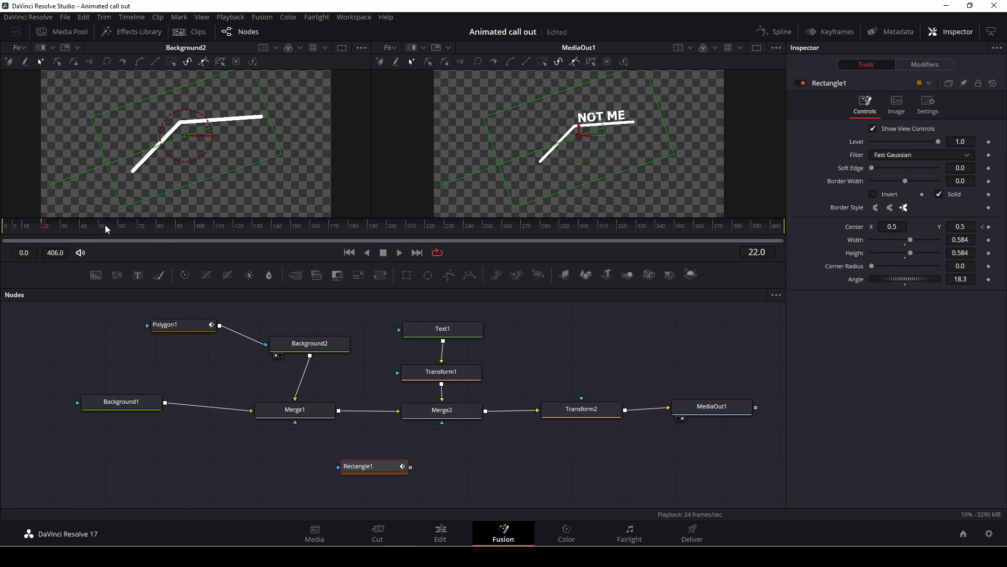
Near the end, keyframe the mask's Center moved off to the lower left.
{"action": "left_click_drag", "start_coordinate": [51, 234], "coordinate": [708, 228]}
{"action": "left_click", "coordinate": [988, 226]}
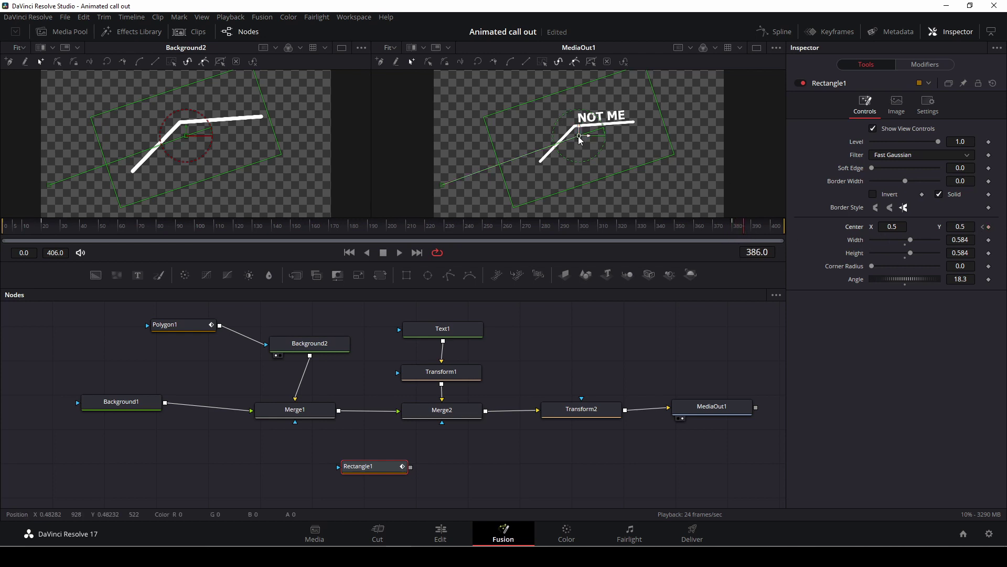
{"action": "left_click_drag", "start_coordinate": [581, 140], "coordinate": [434, 186]}
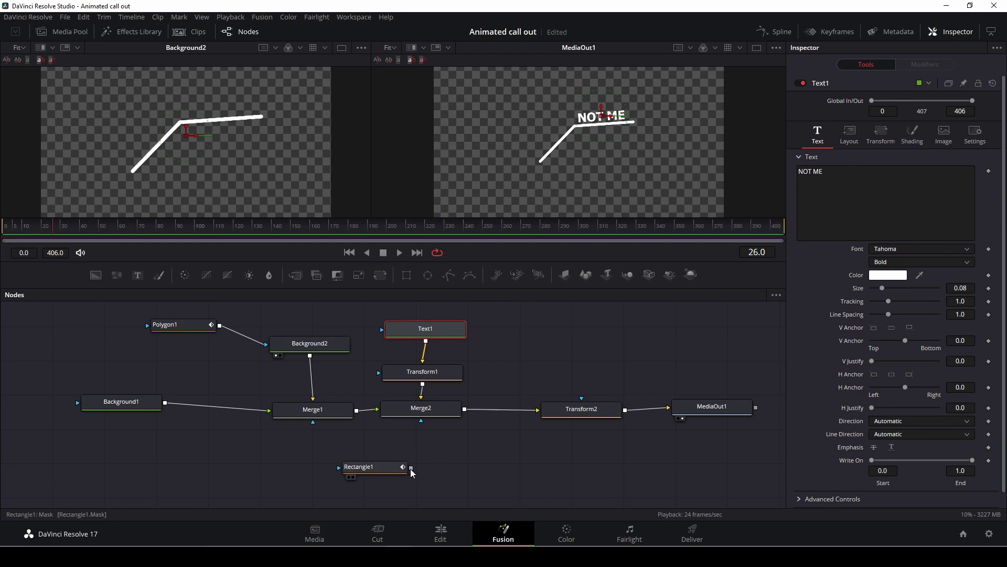
Connect Rectangle1's output to Merge2's Effect Mask and play the reveal from the start.
{"action": "left_click_drag", "start_coordinate": [412, 469], "coordinate": [452, 462]}
{"action": "left_click_drag", "start_coordinate": [419, 424], "coordinate": [420, 421]}
{"action": "left_click_drag", "start_coordinate": [362, 466], "coordinate": [362, 468]}
{"action": "key", "text": "Home"}
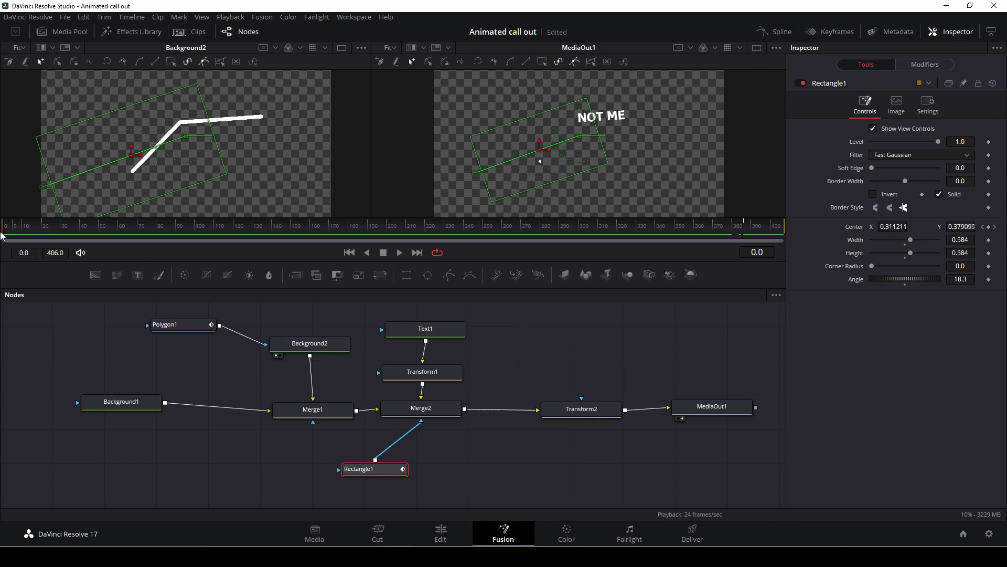
{"action": "key", "text": "space"}
{"action": "key", "text": "space"}
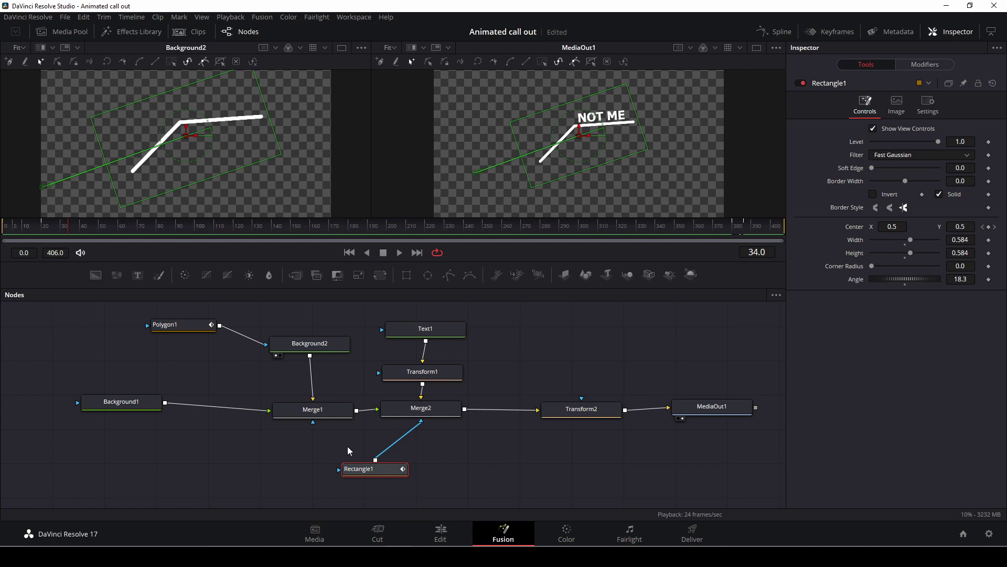
On Text1, keyframe the Write On range with the text fully written at frame 20.
{"action": "left_click", "coordinate": [447, 327]}
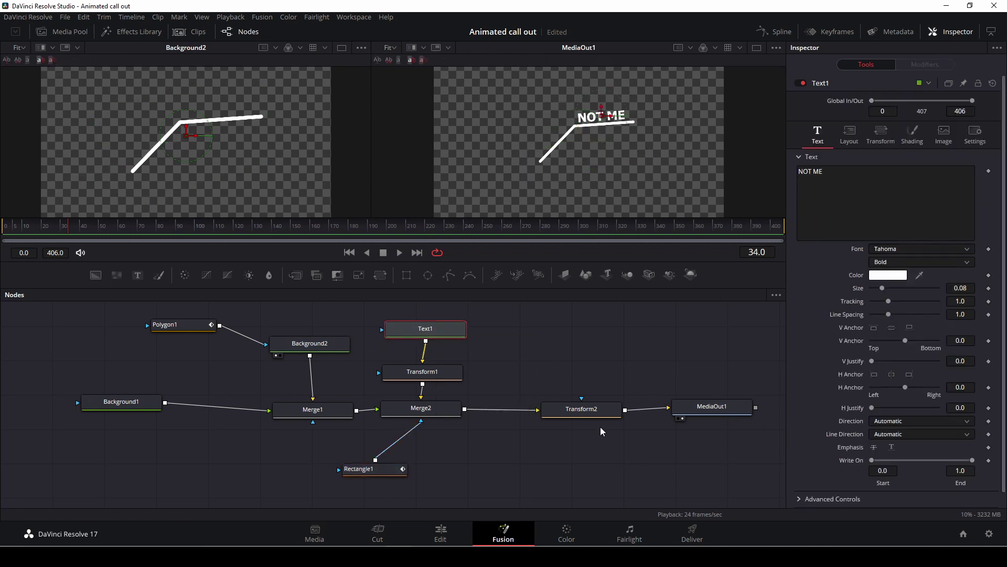
{"action": "left_click_drag", "start_coordinate": [73, 229], "coordinate": [46, 228]}
{"action": "left_click", "coordinate": [989, 461]}
{"action": "left_click", "coordinate": [989, 461]}
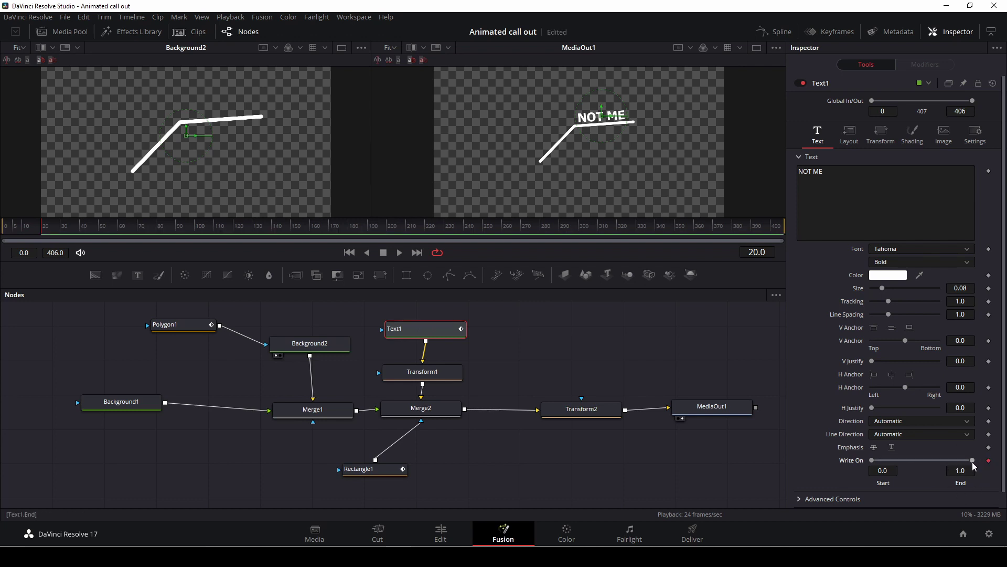
Lower Write On End frame by frame from 19 to 0 at frame 9, then play it back.
{"action": "left_click", "coordinate": [40, 230]}
{"action": "key", "text": "Left"}
{"action": "key", "text": "Left"}
{"action": "left_click_drag", "start_coordinate": [968, 466], "coordinate": [936, 464]}
{"action": "key", "text": "Left"}
{"action": "left_click_drag", "start_coordinate": [928, 461], "coordinate": [896, 463]}
{"action": "key", "text": "Left"}
{"action": "key", "text": "Left"}
{"action": "key", "text": "Left"}
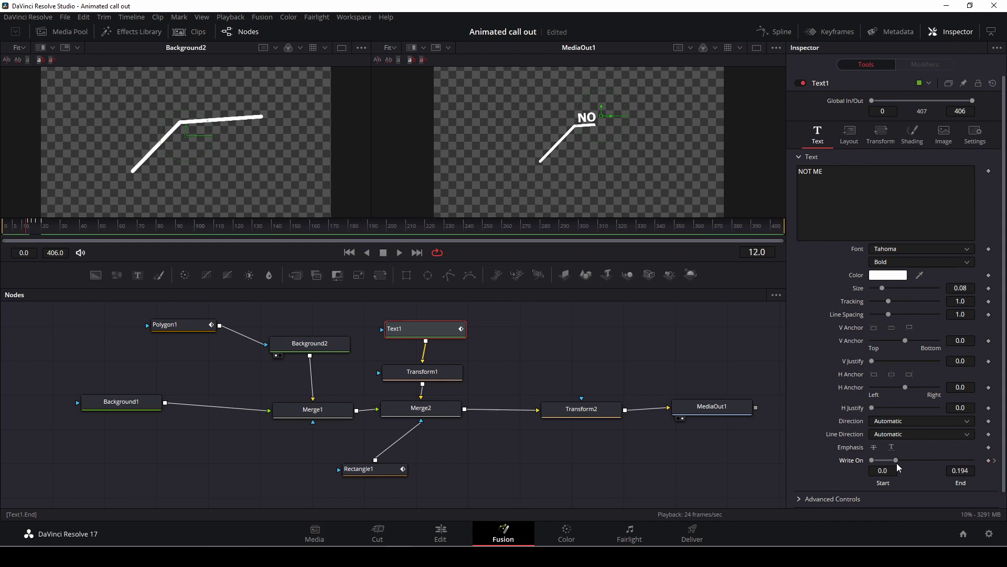
{"action": "key", "text": "Left"}
{"action": "key", "text": "Left"}
{"action": "left_click_drag", "start_coordinate": [897, 460], "coordinate": [865, 461]}
{"action": "key", "text": "Left"}
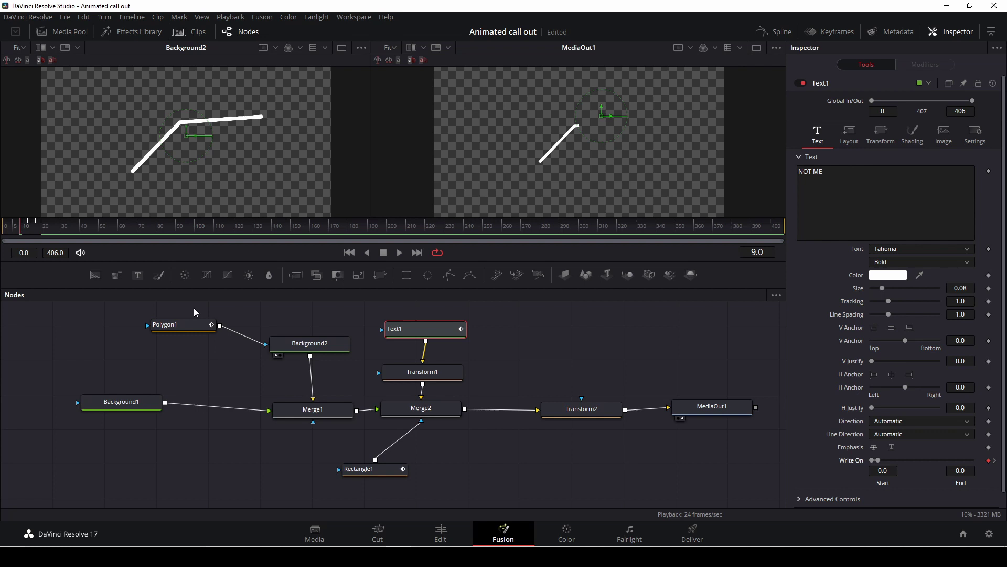
{"action": "key", "text": "space"}
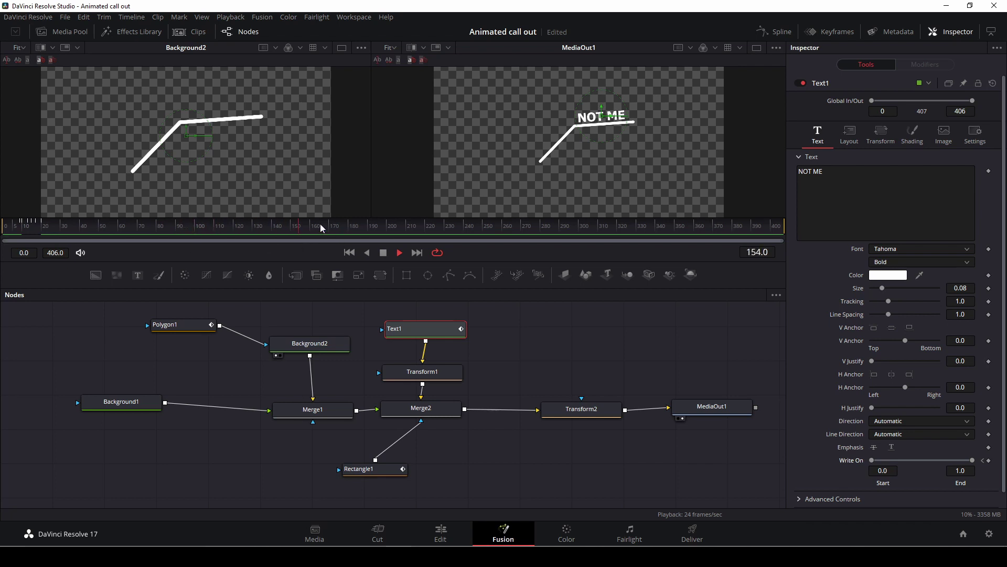
Stop playback and keyframe Write On End at full 1.0 near frame 370.
{"action": "key", "text": "space"}
{"action": "left_click_drag", "start_coordinate": [696, 241], "coordinate": [727, 236]}
{"action": "left_click", "coordinate": [988, 461]}
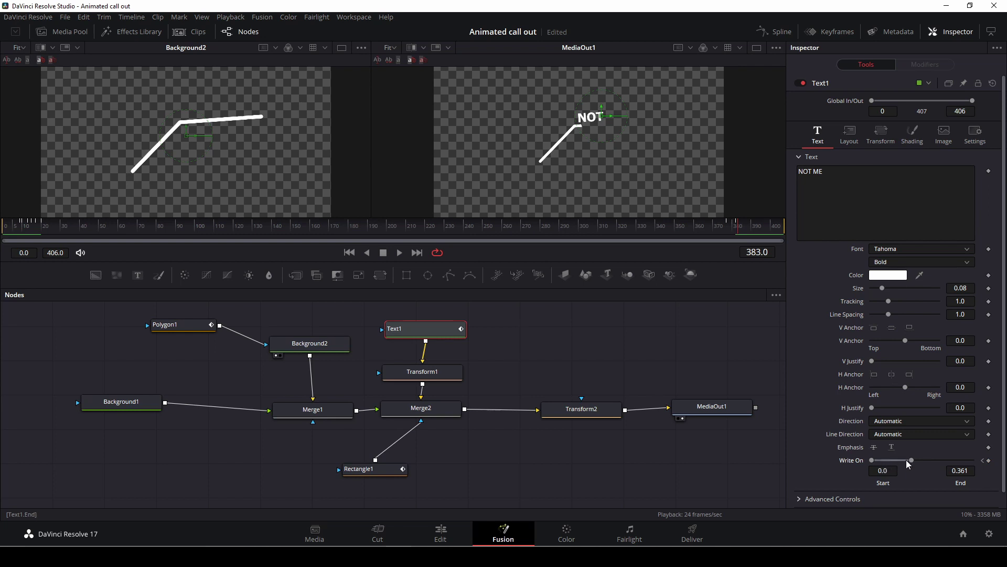
Drag Write On End down to 0 by frame 384, then check from frame 355 and the start.
{"action": "left_click", "coordinate": [905, 460]}
{"action": "left_click_drag", "start_coordinate": [879, 461], "coordinate": [852, 459]}
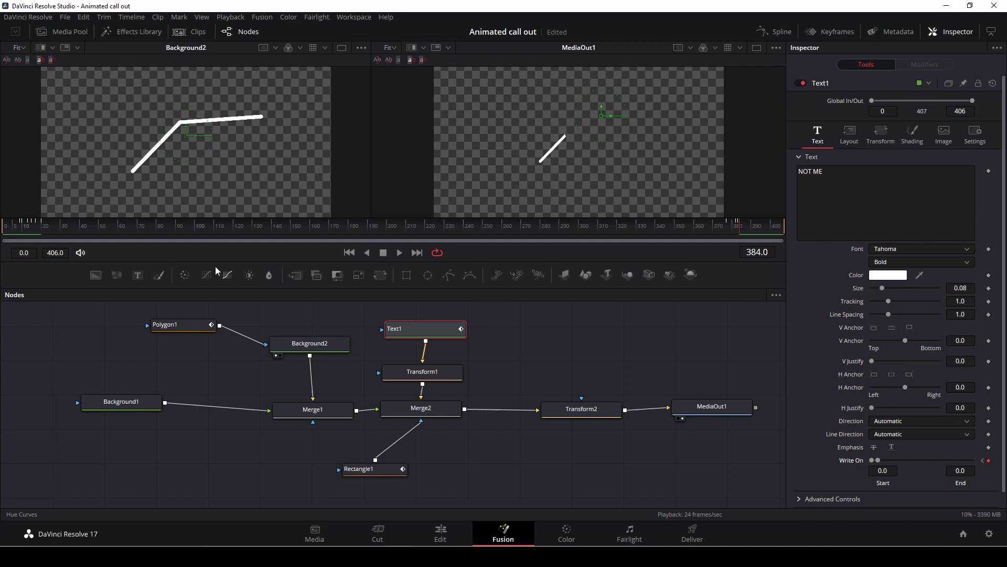
{"action": "left_click", "coordinate": [681, 226]}
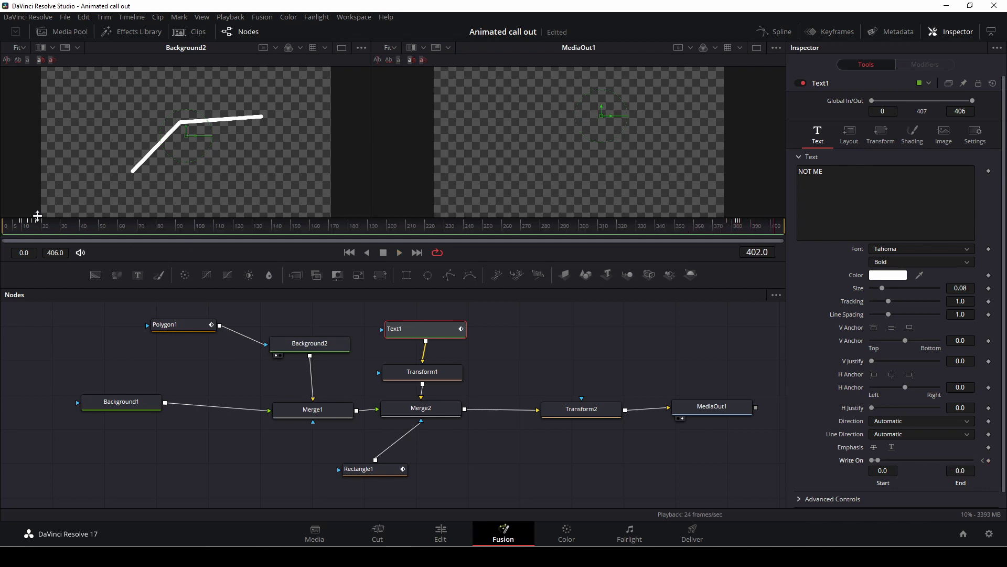
{"action": "left_click", "coordinate": [10, 227]}
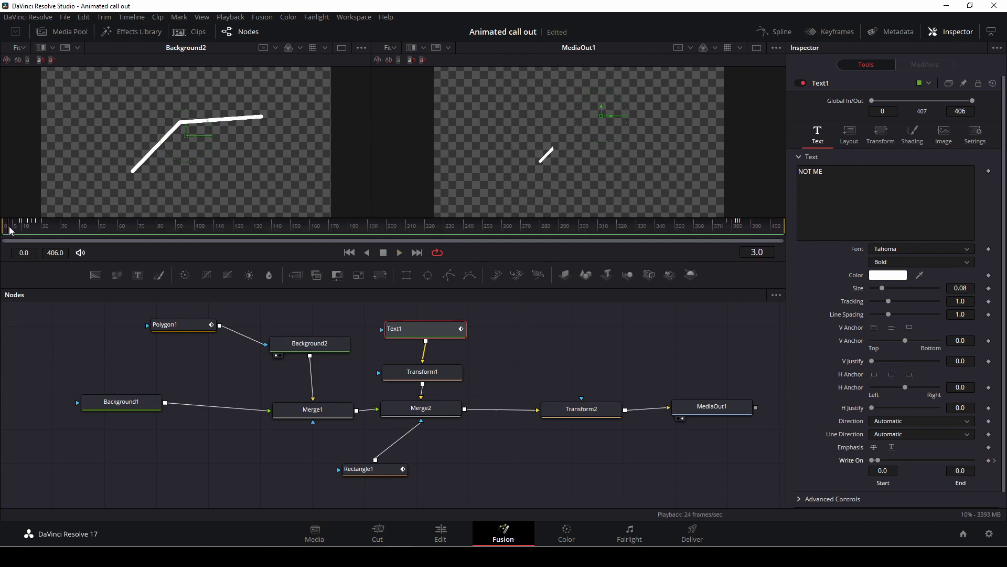
Preview the call-out playing on the Edit page timeline.
{"action": "left_click", "coordinate": [442, 540]}
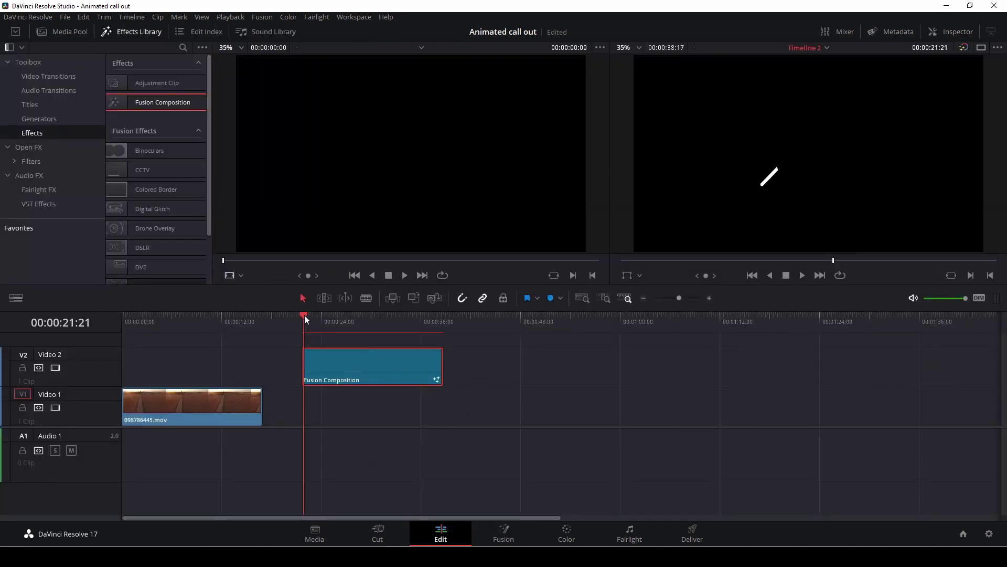
{"action": "left_click", "coordinate": [304, 315]}
{"action": "key", "text": "space"}
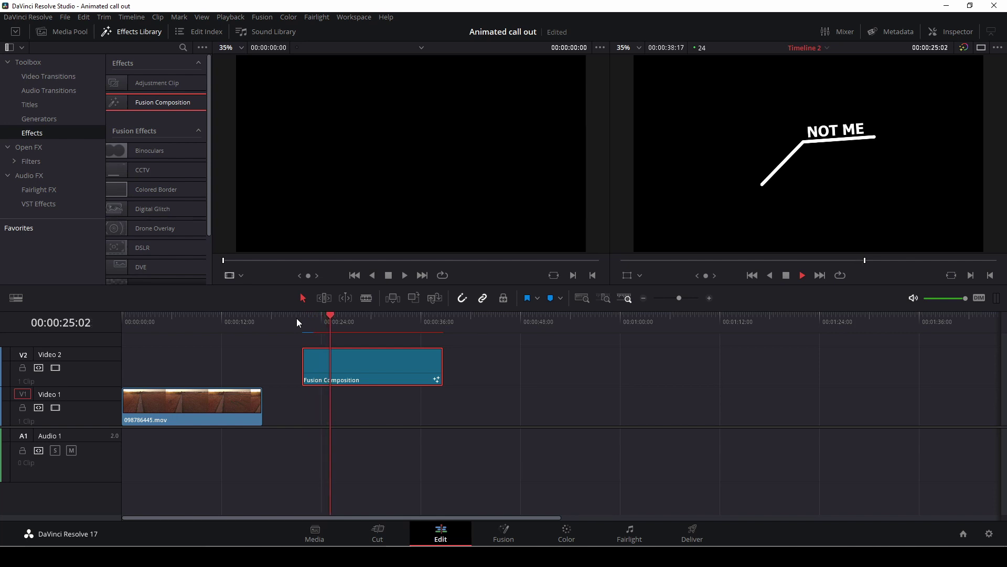
{"action": "key", "text": "space"}
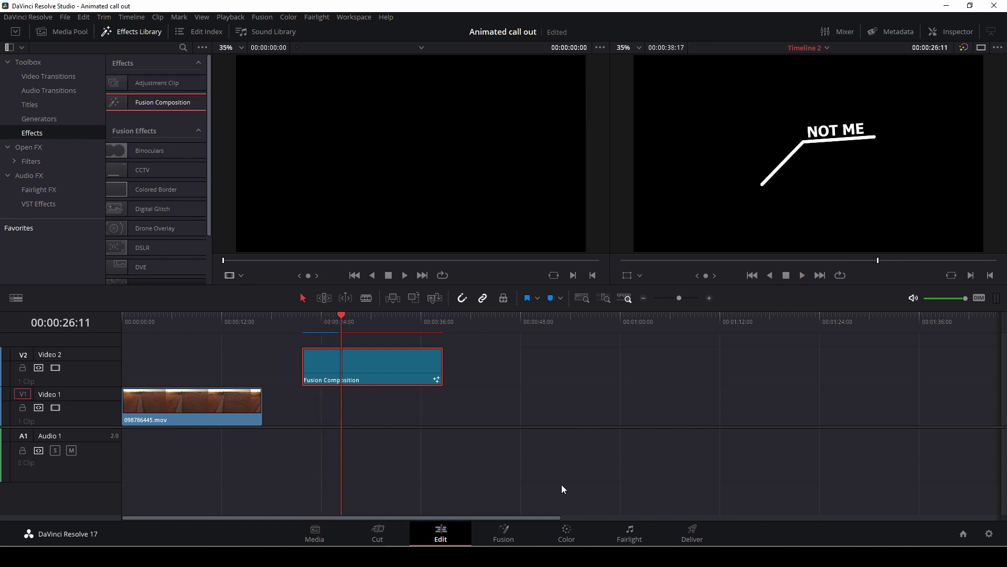
Set Transform2's Size to 0.56 in Fusion and return to the Edit page.
{"action": "left_click", "coordinate": [504, 533]}
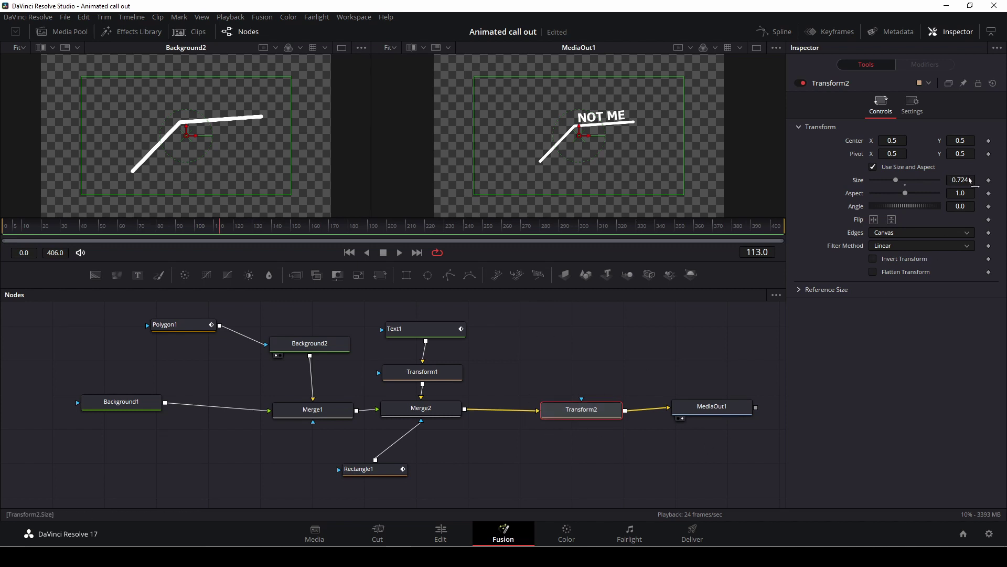
{"action": "left_click_drag", "start_coordinate": [896, 181], "coordinate": [891, 182]}
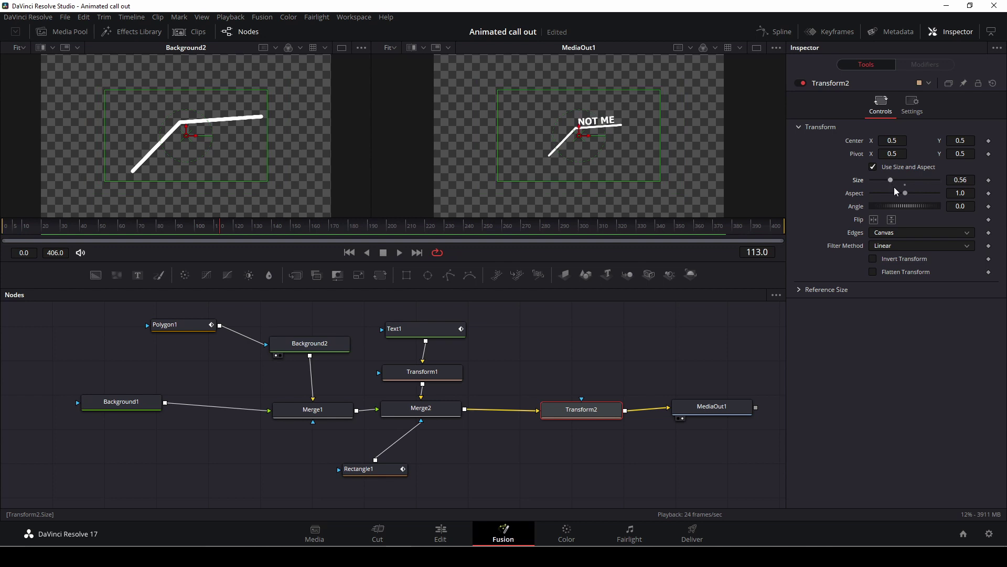
{"action": "left_click", "coordinate": [440, 533]}
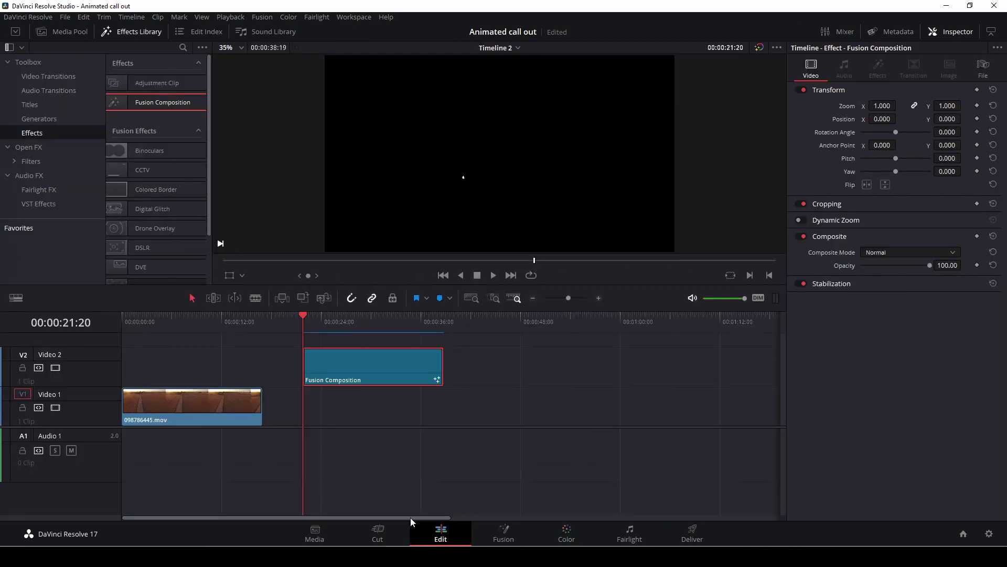
Move the Fusion Composition clip on V2 to 00:00:00:00 and play it over the drone footage.
{"action": "left_click_drag", "start_coordinate": [387, 383], "coordinate": [183, 366]}
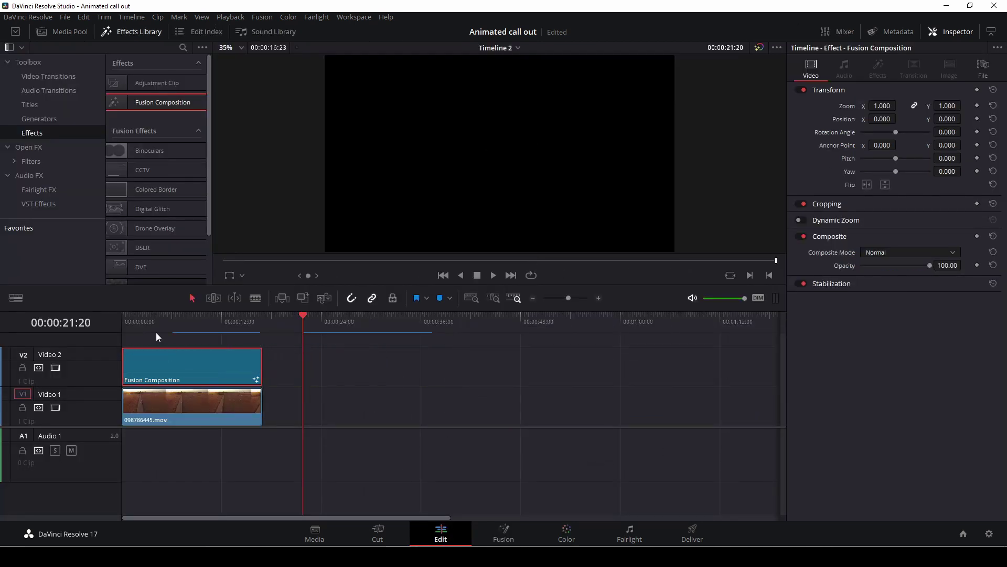
{"action": "key", "text": "Home"}
{"action": "key", "text": "space"}
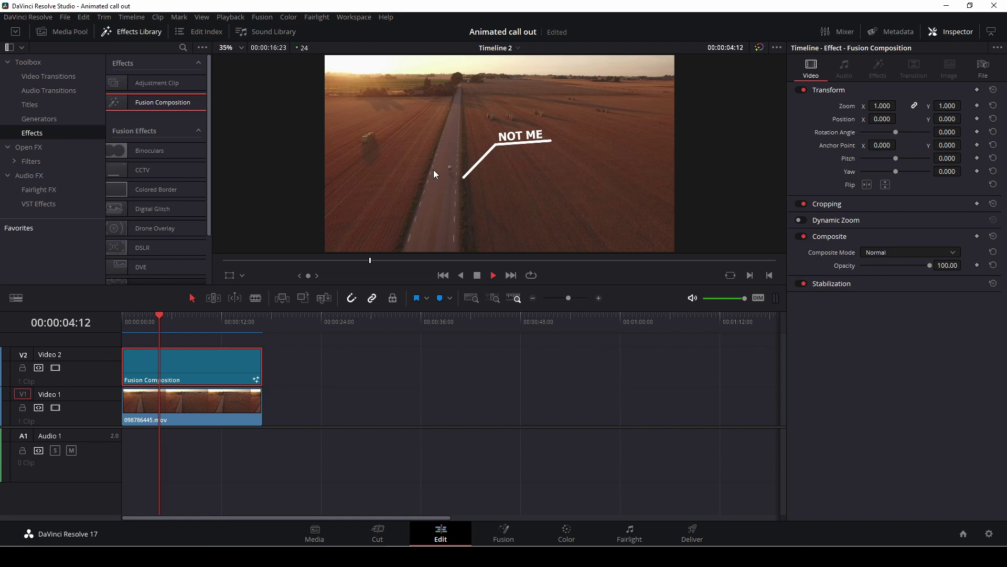
{"action": "key", "text": "space"}
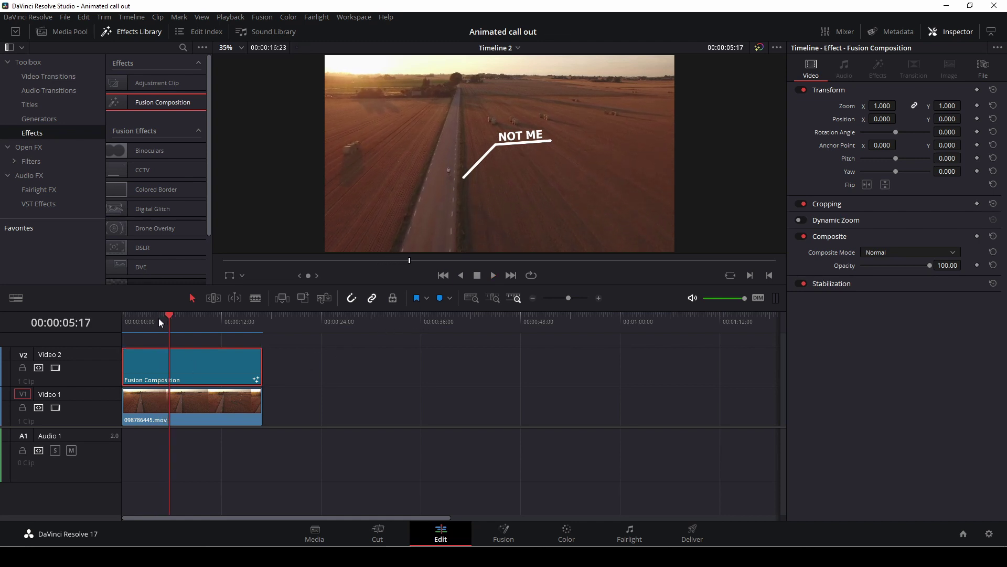
{"action": "left_click_drag", "start_coordinate": [168, 318], "coordinate": [124, 329]}
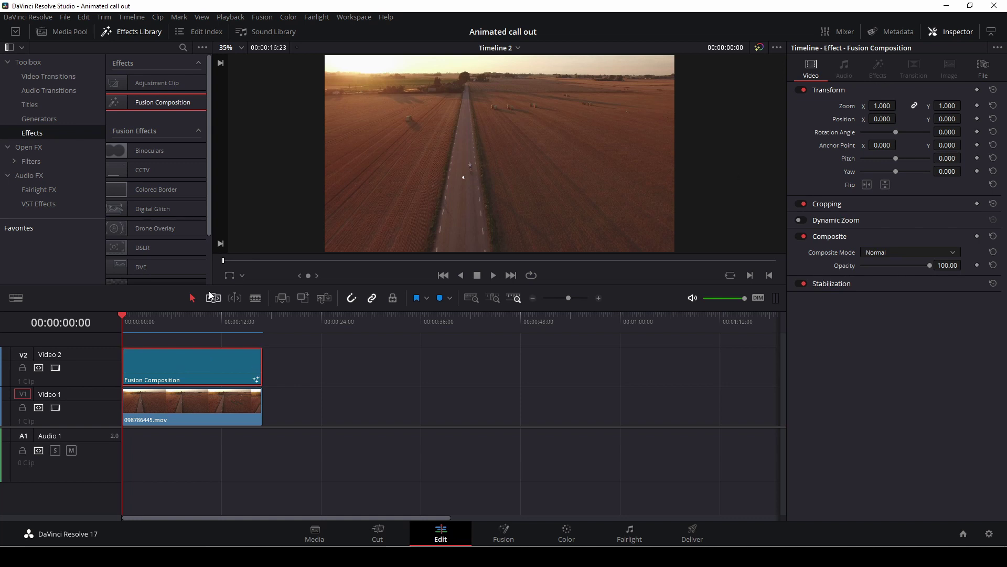
Place the call-out at X 54.720, Y 72.000 using the viewer Transform overlay and save.
{"action": "left_click", "coordinate": [230, 275]}
{"action": "left_click_drag", "start_coordinate": [477, 187], "coordinate": [485, 175]}
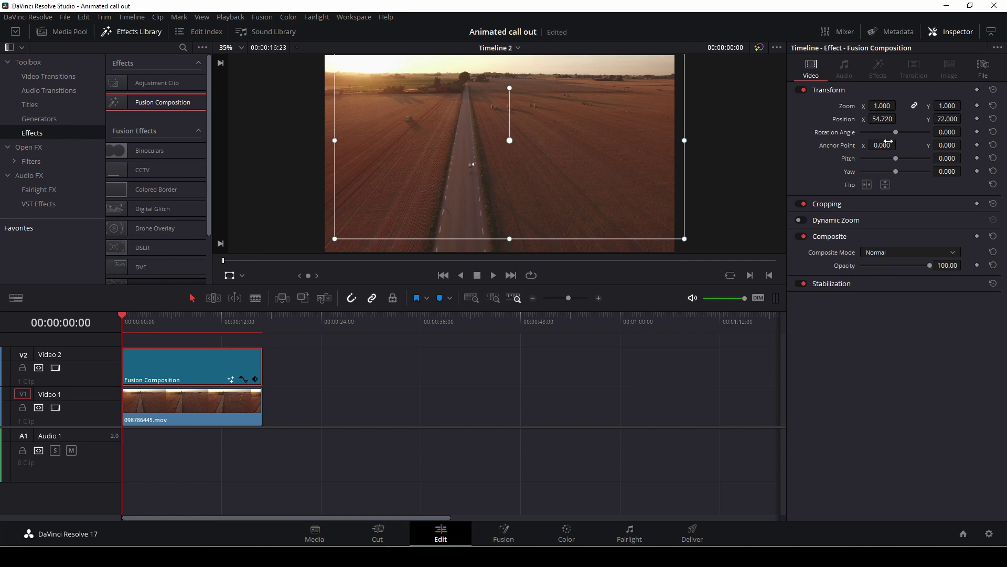
{"action": "key", "text": "ctrl+s"}
Keyframe the call-out's position at about 12, 5 and 7 seconds to follow the vehicle.
{"action": "left_click_drag", "start_coordinate": [122, 314], "coordinate": [181, 323]}
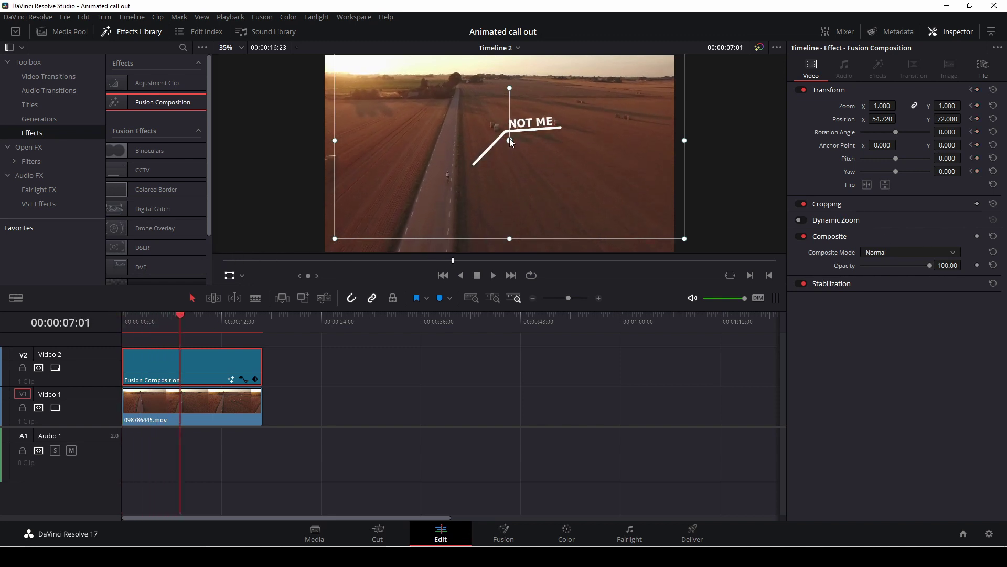
{"action": "left_click_drag", "start_coordinate": [178, 314], "coordinate": [220, 318]}
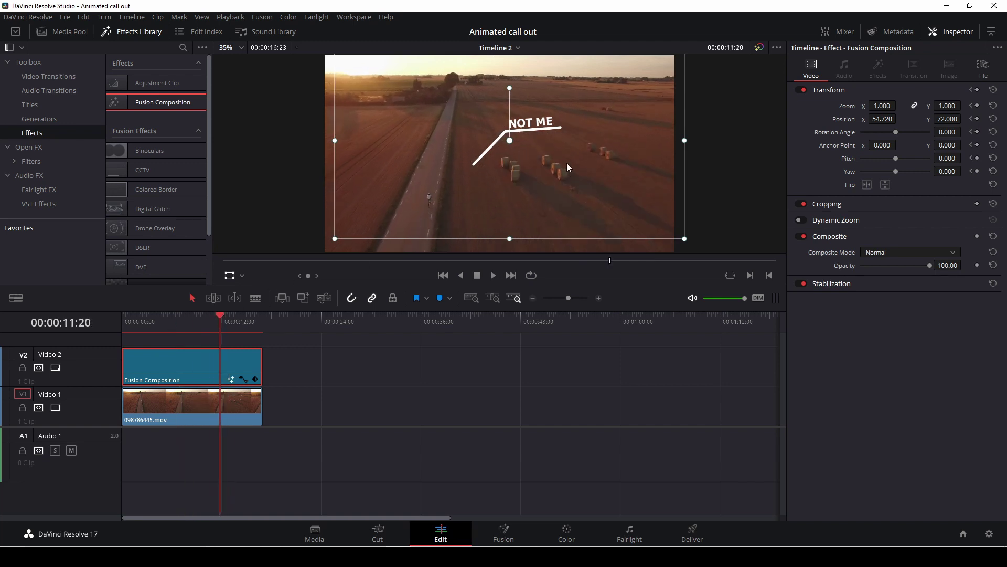
{"action": "left_click_drag", "start_coordinate": [519, 154], "coordinate": [477, 190]}
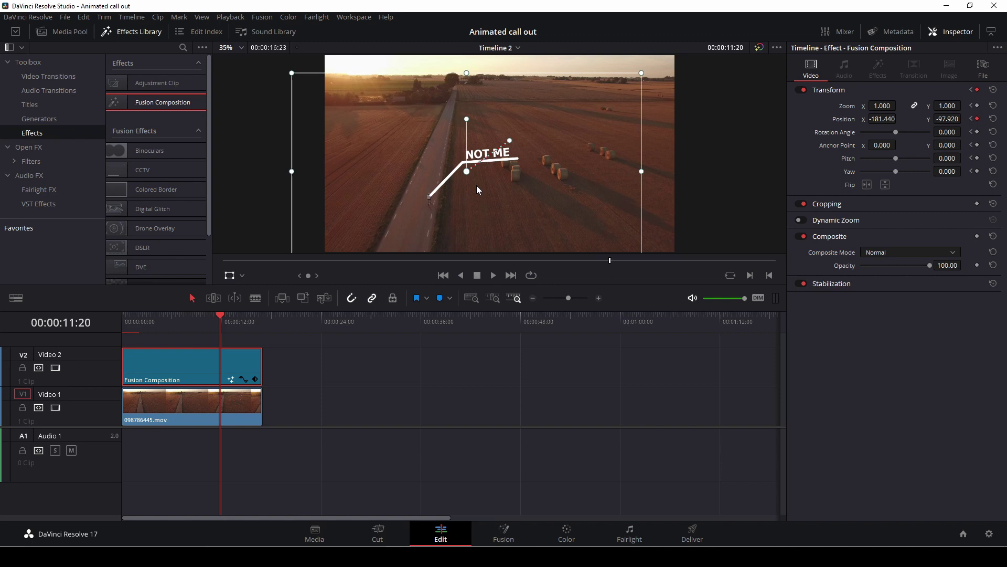
{"action": "left_click_drag", "start_coordinate": [219, 317], "coordinate": [163, 326]}
{"action": "left_click_drag", "start_coordinate": [487, 206], "coordinate": [474, 197]}
{"action": "left_click_drag", "start_coordinate": [165, 315], "coordinate": [234, 317]}
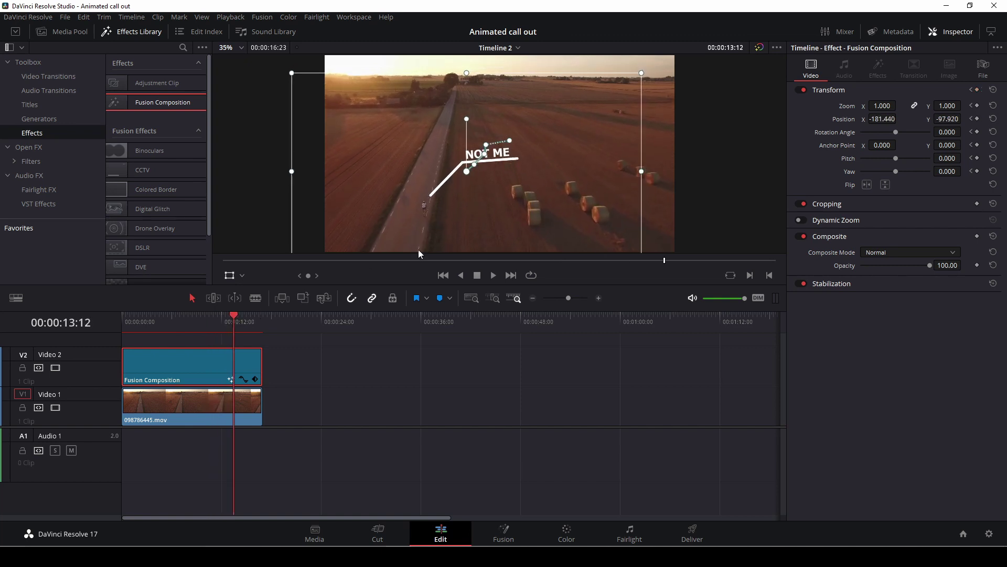
{"action": "left_click_drag", "start_coordinate": [466, 226], "coordinate": [462, 229]}
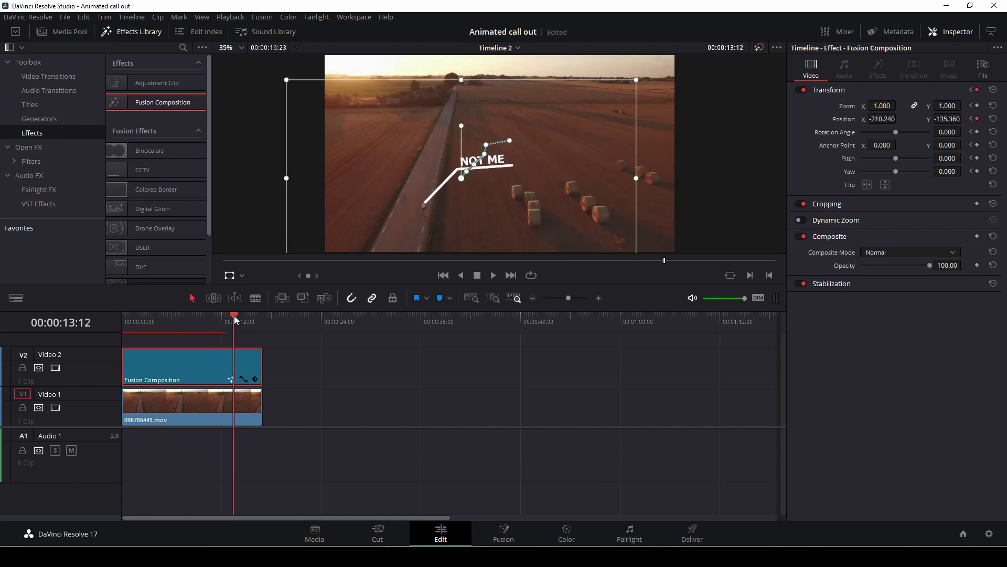
Add further position keyframes around 14 and 15 seconds, then return to the timeline start.
{"action": "left_click_drag", "start_coordinate": [234, 317], "coordinate": [242, 315]}
{"action": "left_click_drag", "start_coordinate": [457, 237], "coordinate": [457, 242]}
{"action": "left_click_drag", "start_coordinate": [242, 315], "coordinate": [250, 314]}
{"action": "left_click_drag", "start_coordinate": [486, 222], "coordinate": [480, 230]}
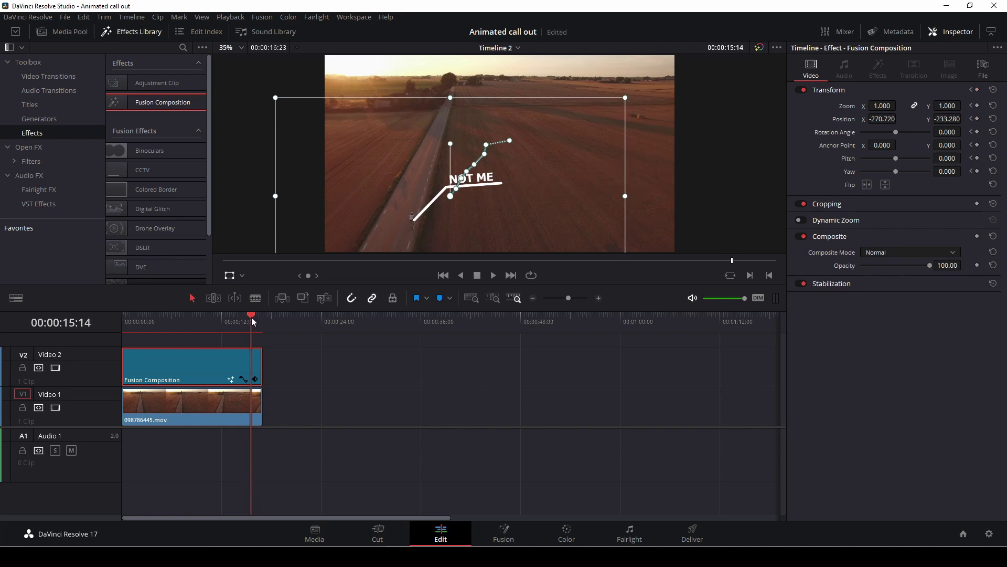
{"action": "key", "text": "Down"}
{"action": "left_click_drag", "start_coordinate": [254, 317], "coordinate": [86, 324]}
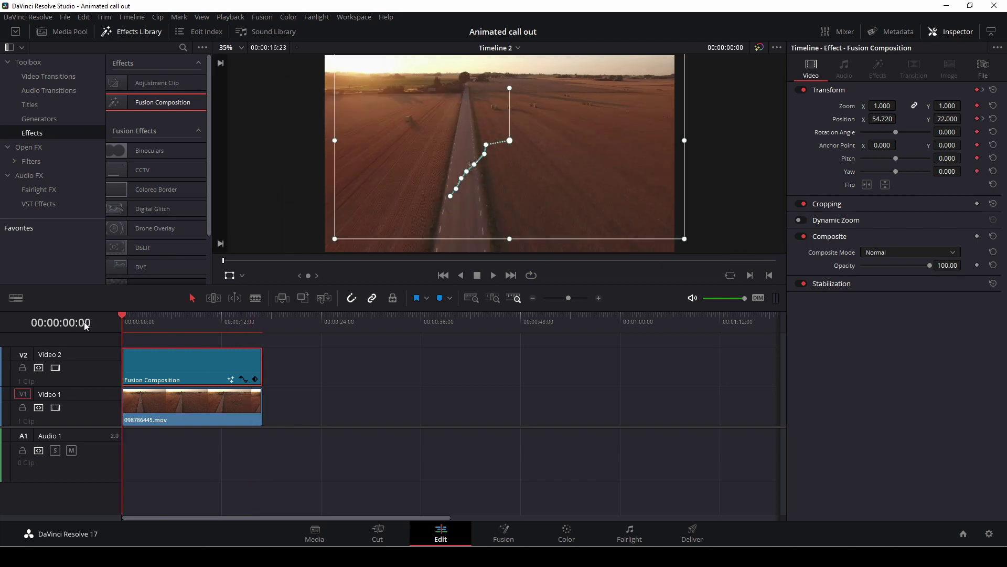